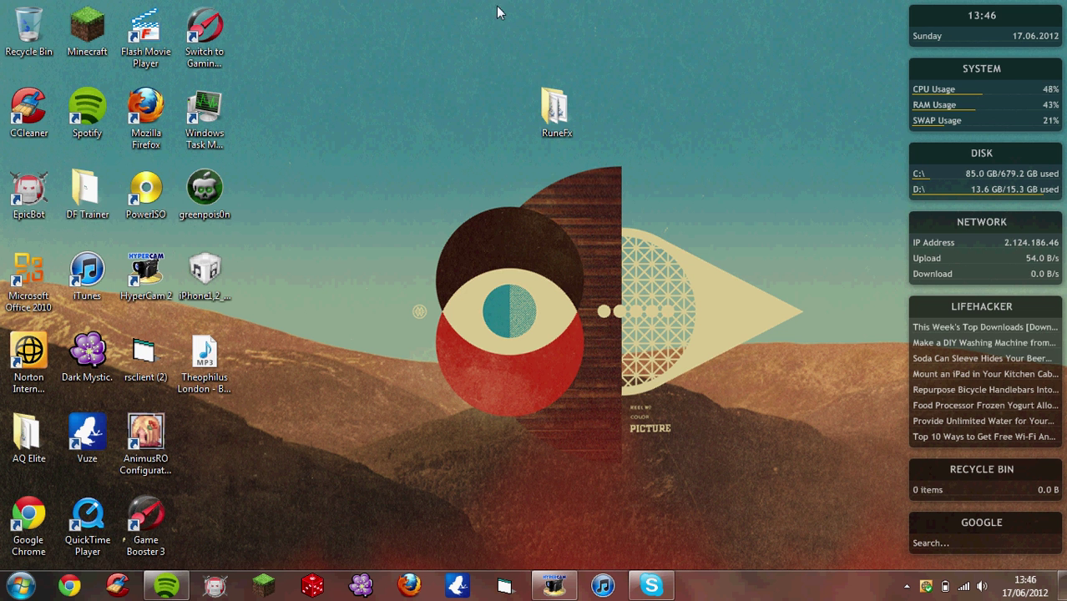
- Open the RuneFx folder, run the Compiler batch file, and close its console
double_click(558, 110)
double_click(302, 237)
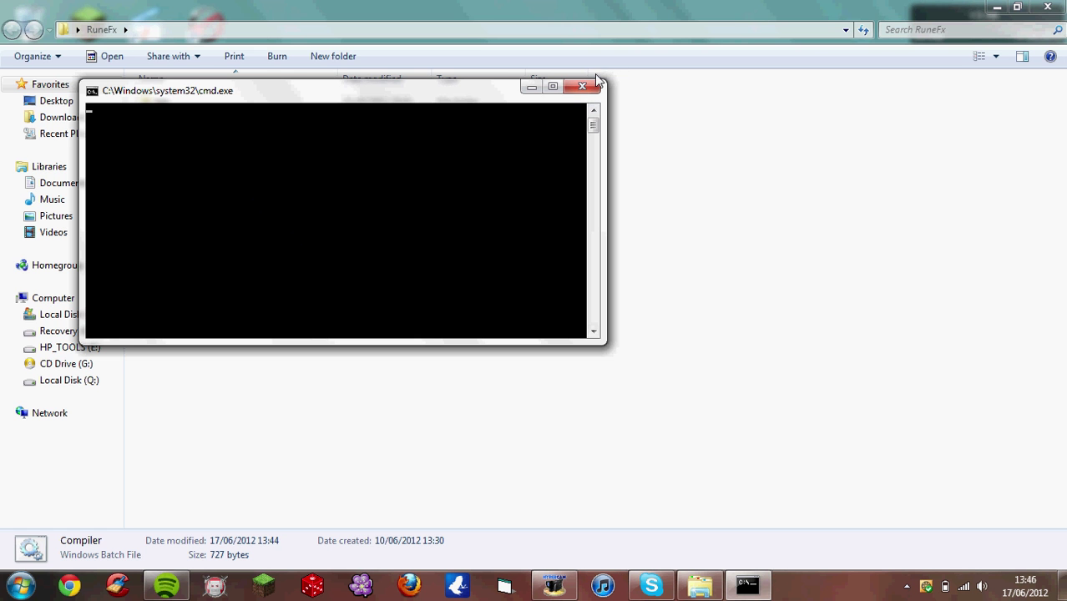
left_click(586, 93)
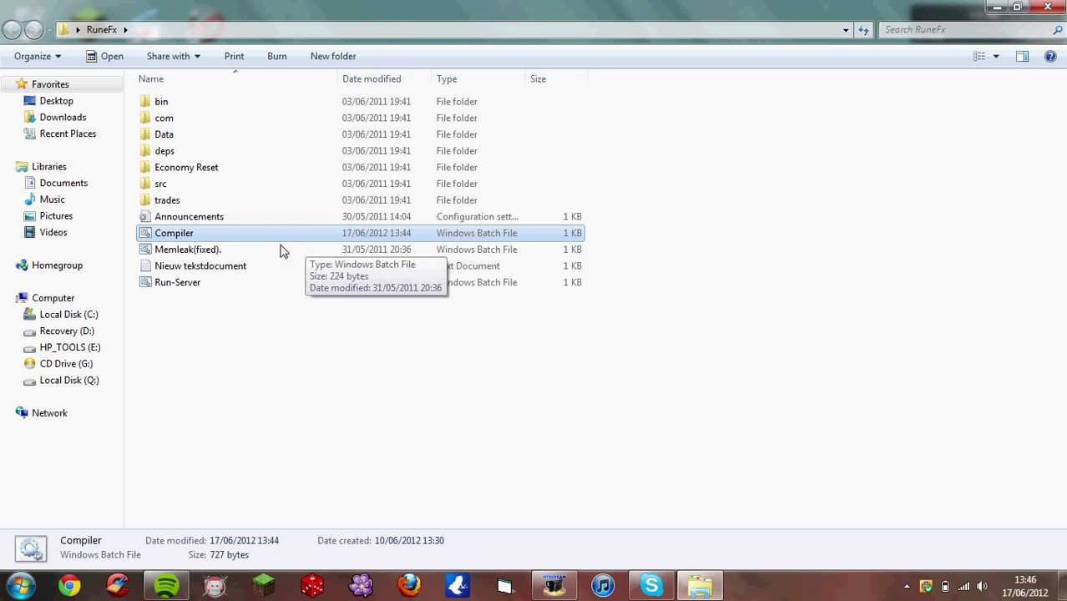
- Remove (x86) from the javac path in Compiler, save it in Notepad, and rerun Compiler
right_click(278, 239)
left_click(307, 190)
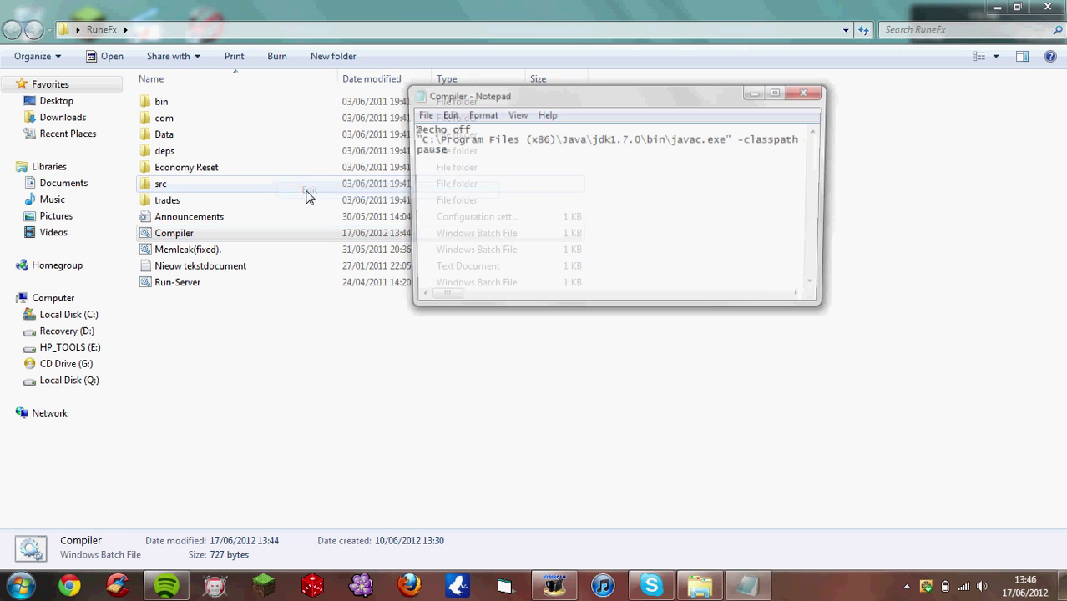
left_click(545, 142)
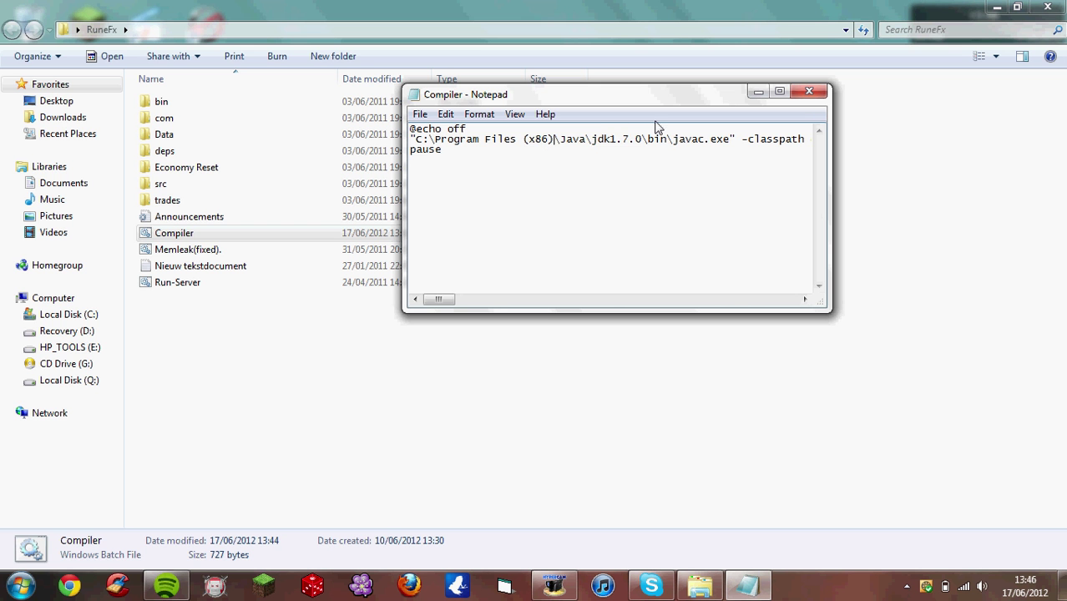
key("BackSpace")
key("BackSpace")
key("BackSpace")
key("BackSpace")
key("BackSpace")
left_click(415, 117)
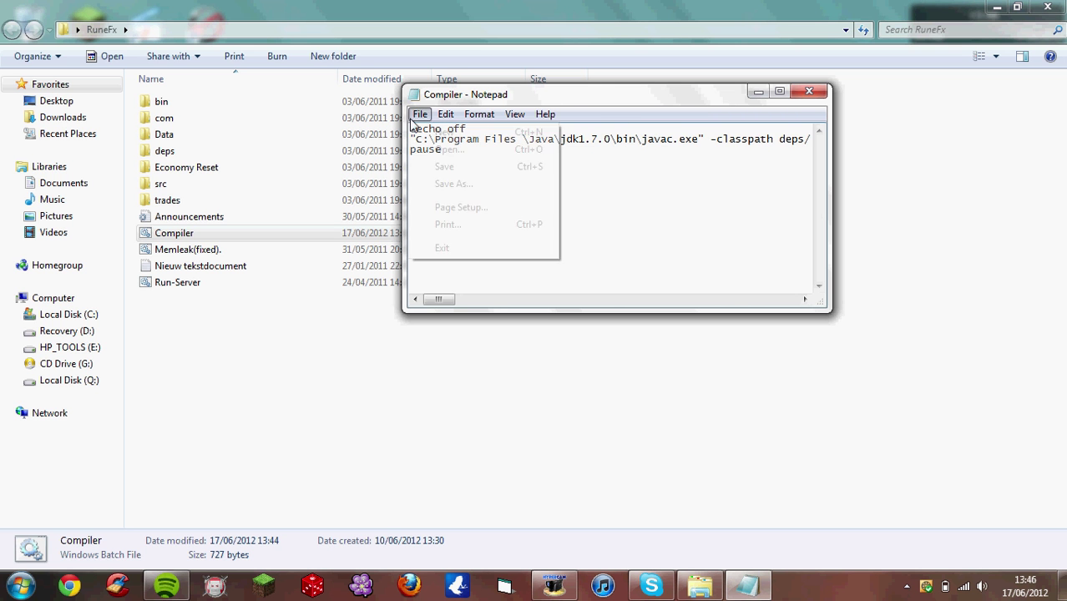
left_click(444, 166)
left_click(808, 91)
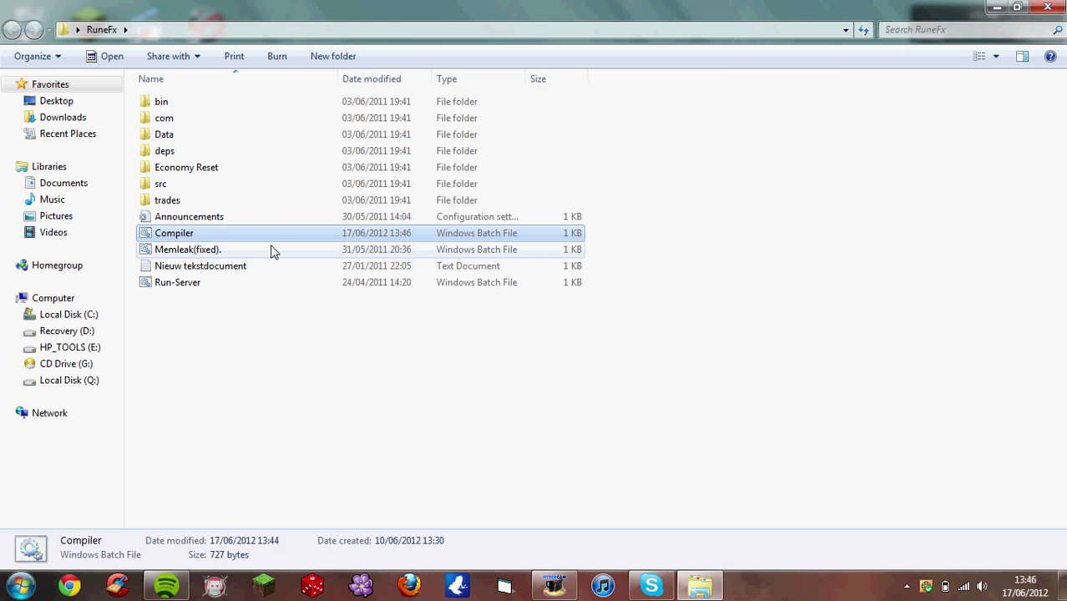
double_click(272, 233)
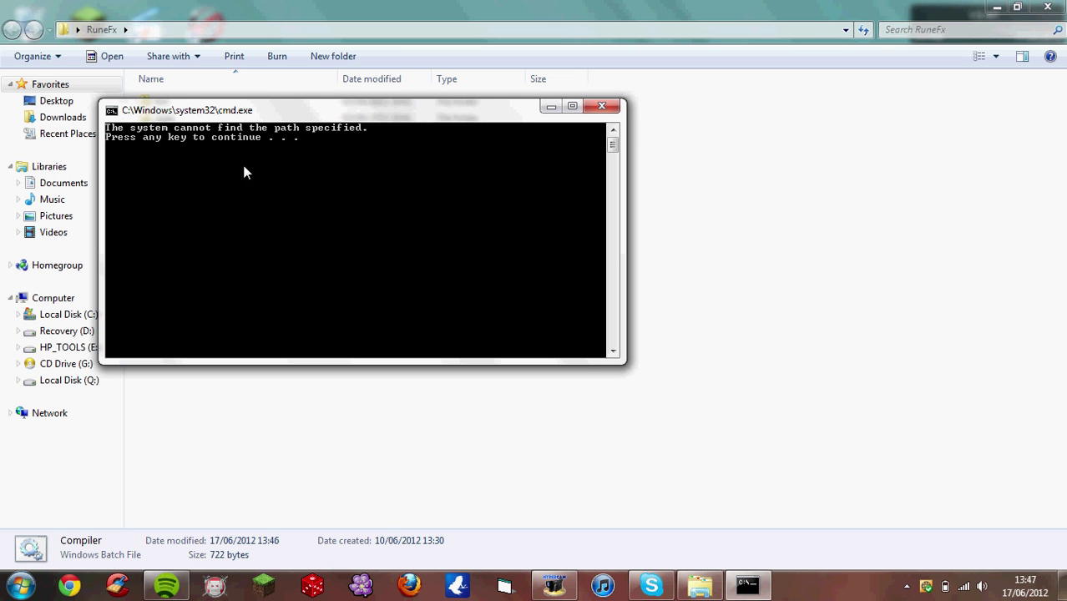
- Dismiss the path-not-found console, clear the selection, and minimize the RuneFx window
key("Return")
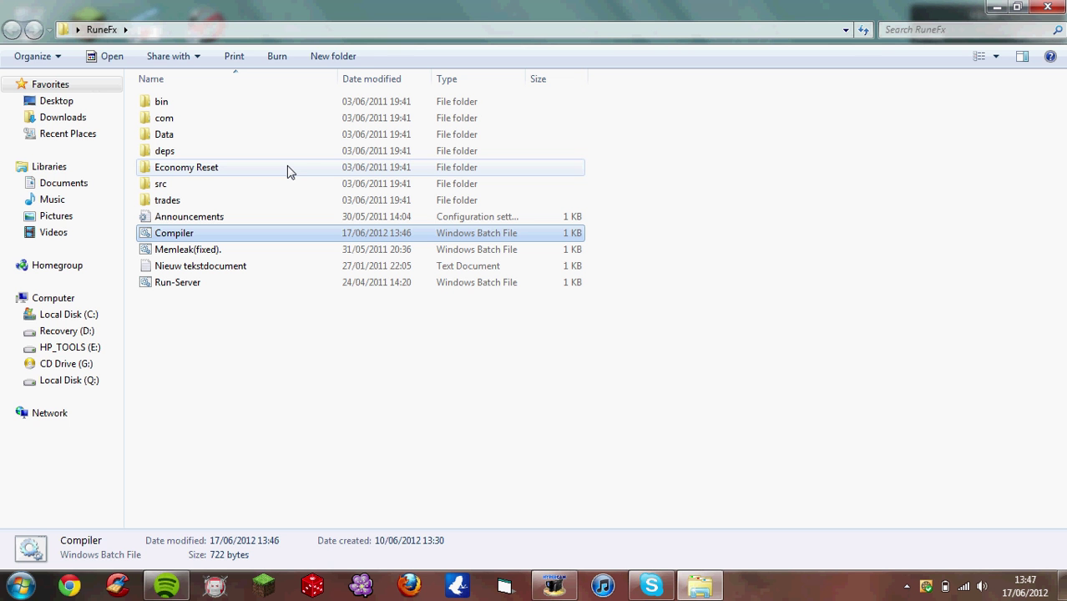
left_click(458, 414)
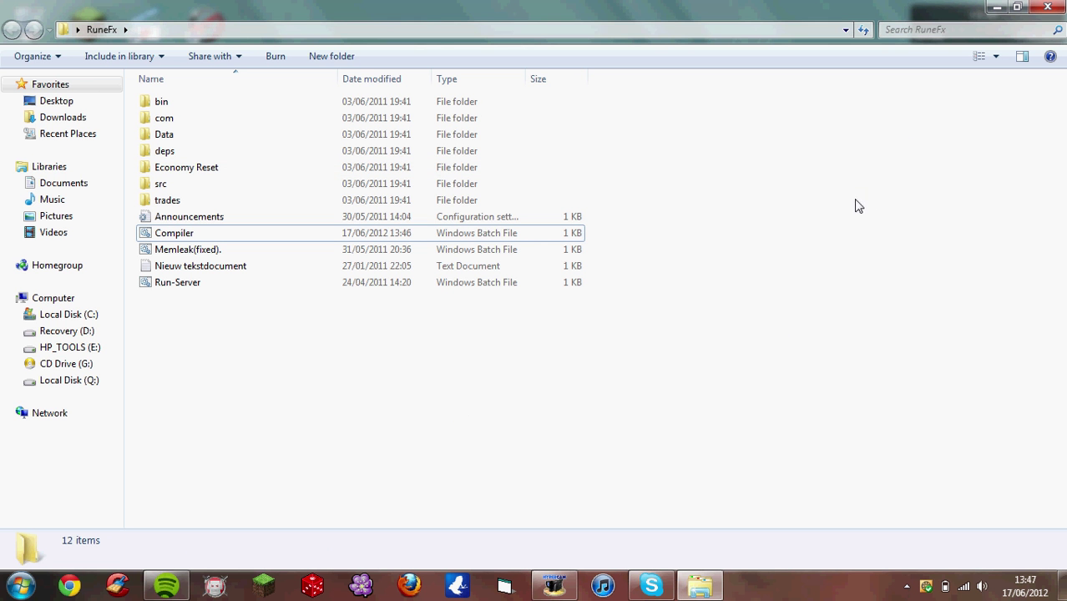
left_click(1048, 7)
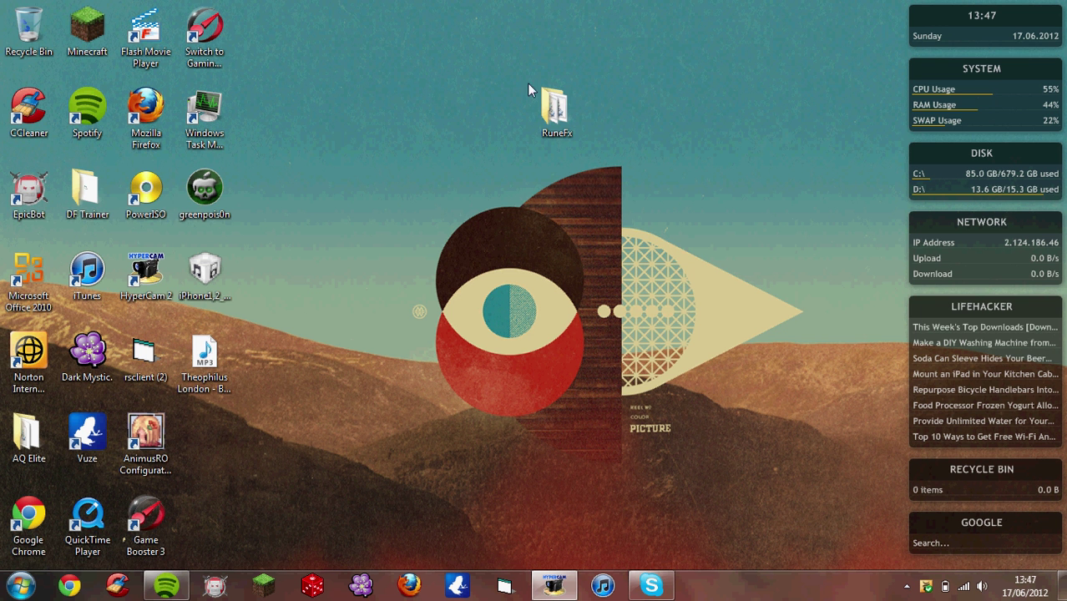
- Browse from Computer through Local Disk (C:) and Program Files (x86) into the Java folder
left_click(20, 585)
left_click(244, 354)
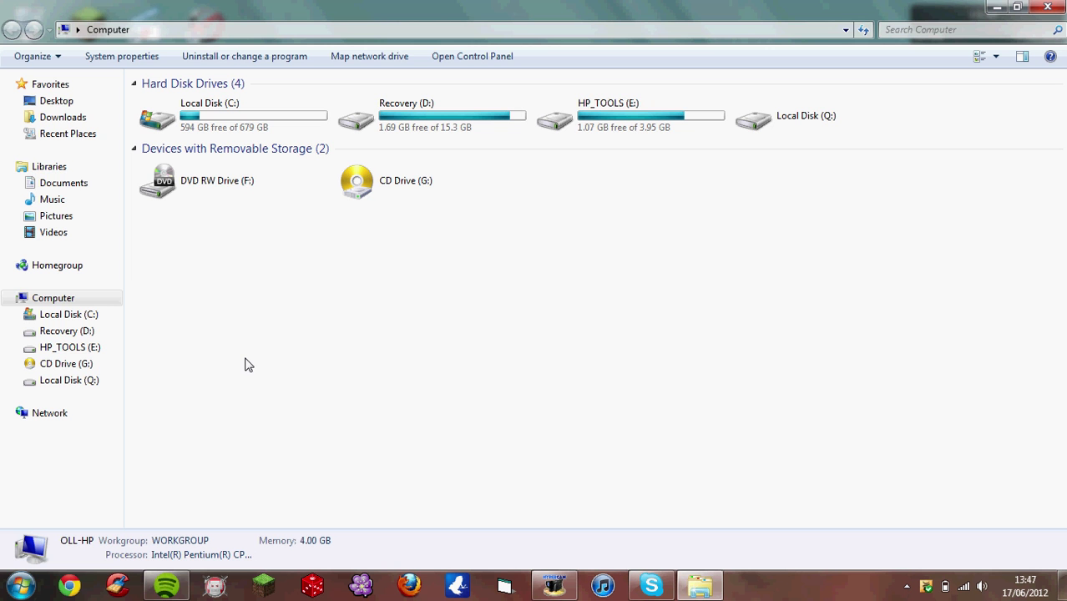
double_click(226, 121)
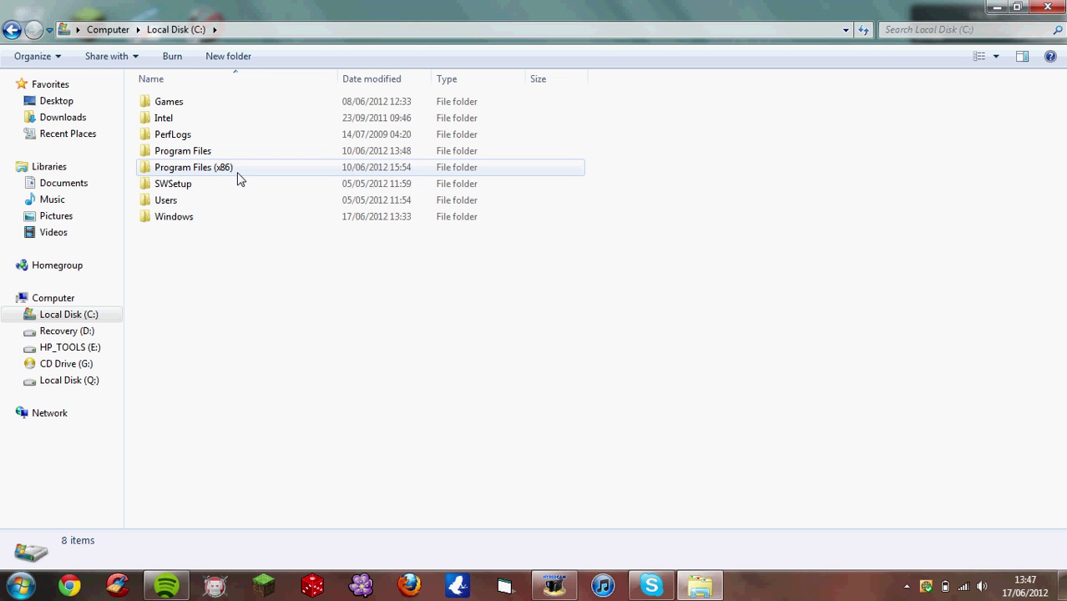
double_click(239, 171)
scroll(1059, 162, "down", 3)
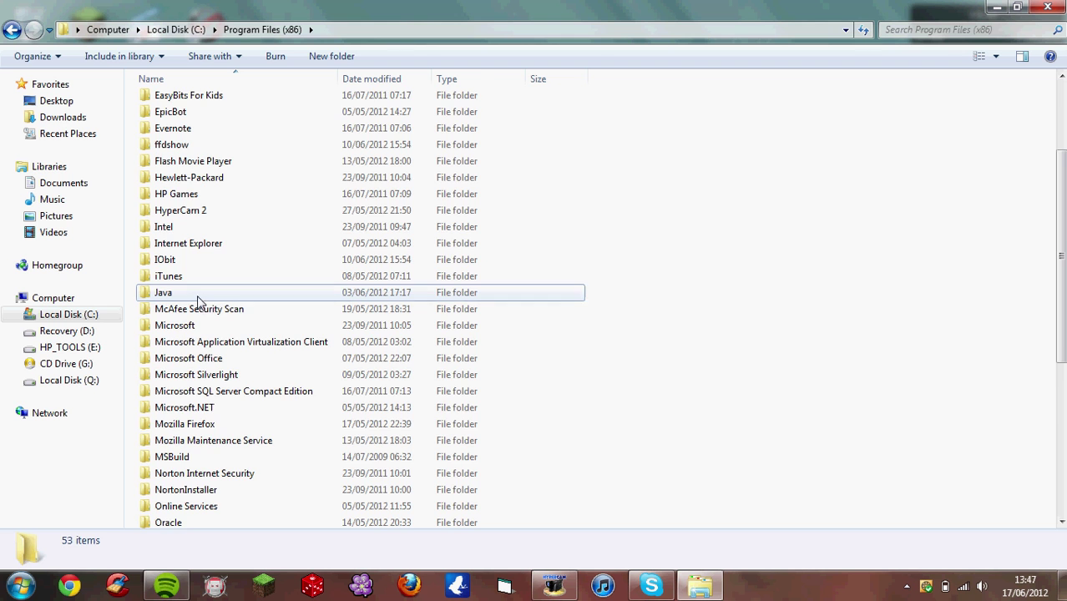
double_click(198, 295)
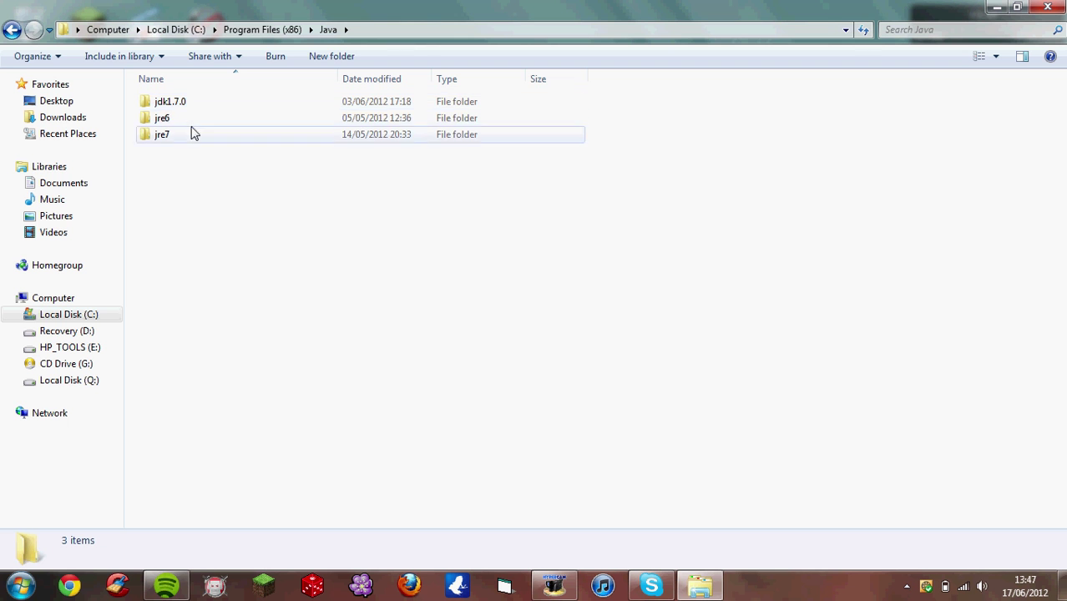
mouse_move(184, 103)
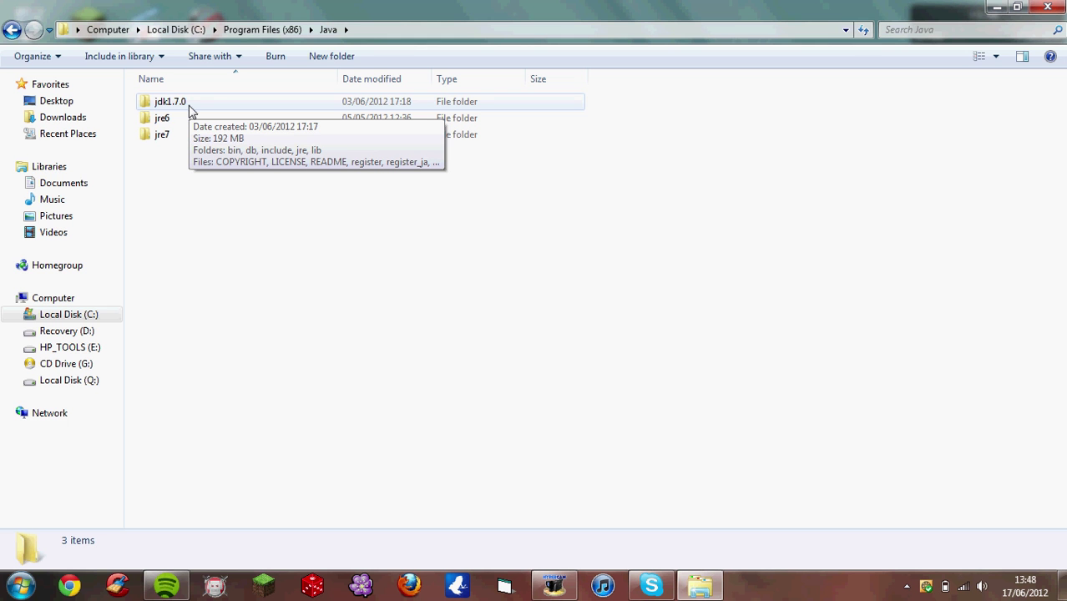
- Copy the path C:\Program Files (x86)\Java\jdk1.7.0\bin, then go to Computer
double_click(190, 111)
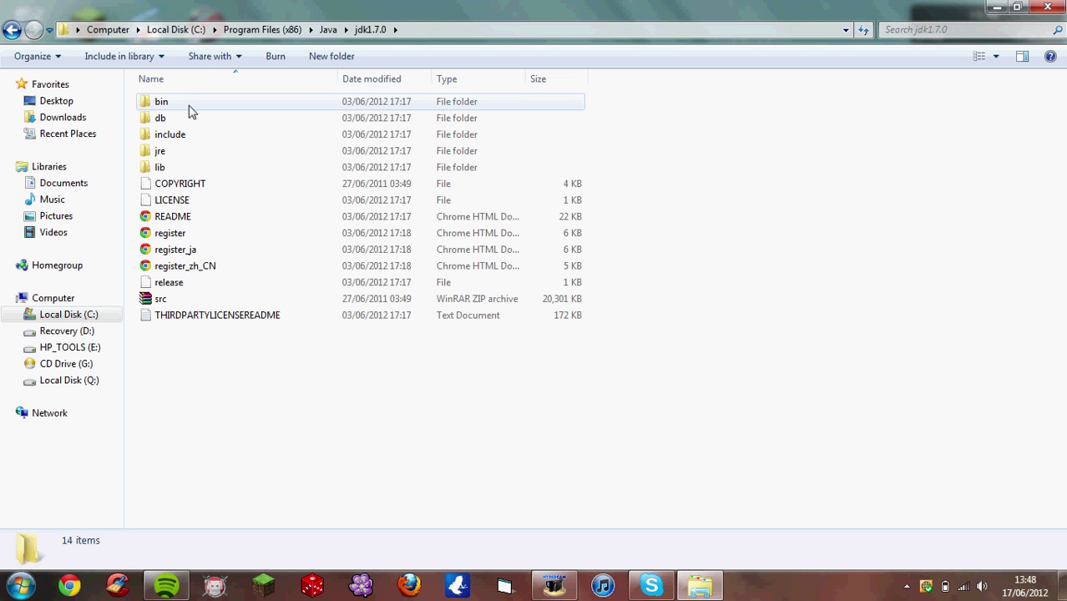
double_click(190, 110)
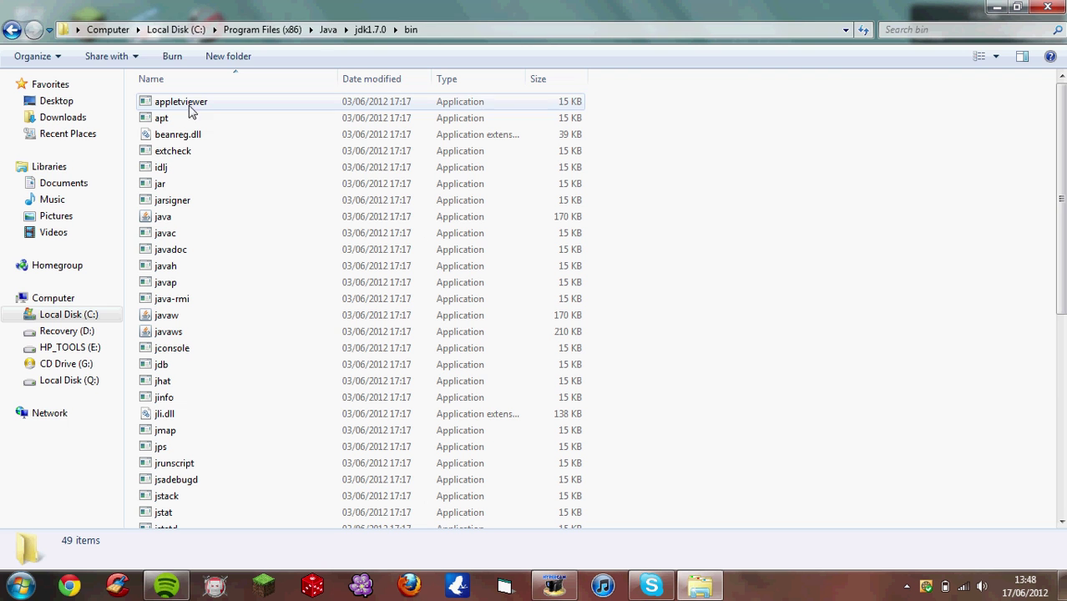
left_click(434, 34)
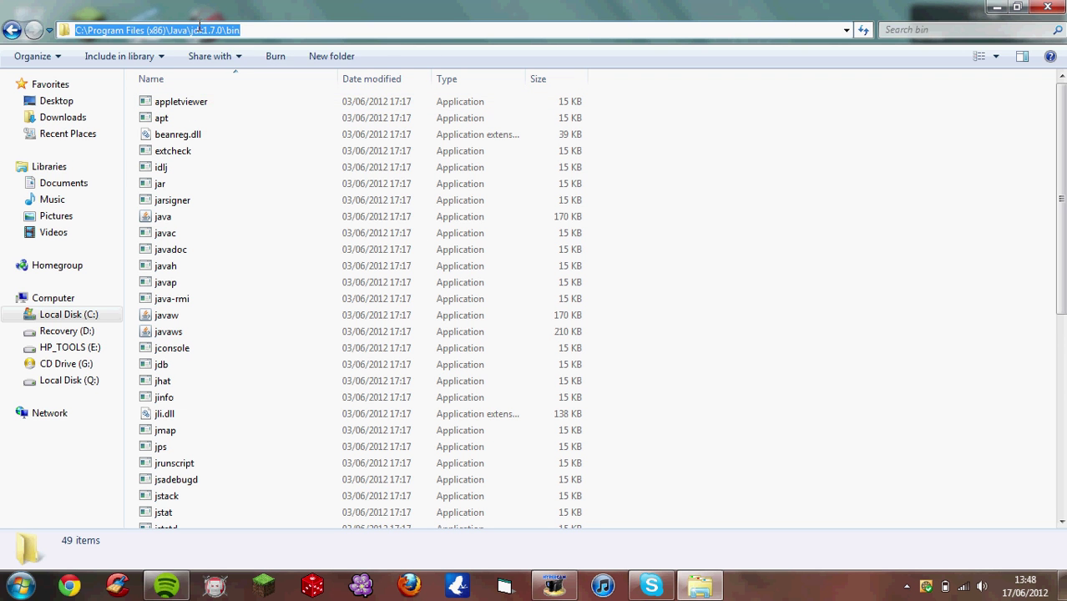
right_click(199, 27)
left_click(241, 80)
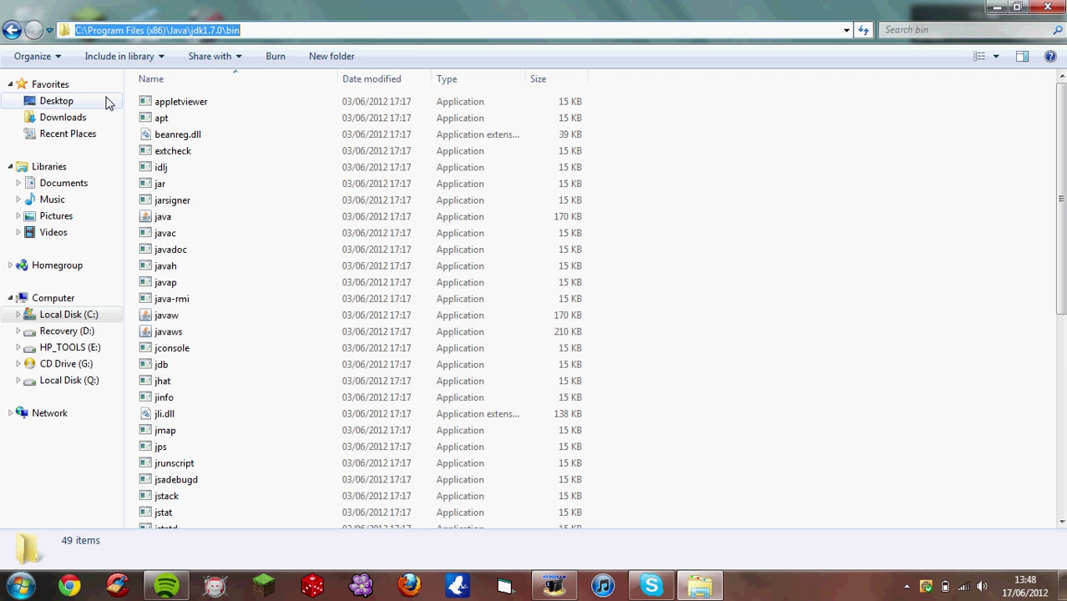
left_click(20, 585)
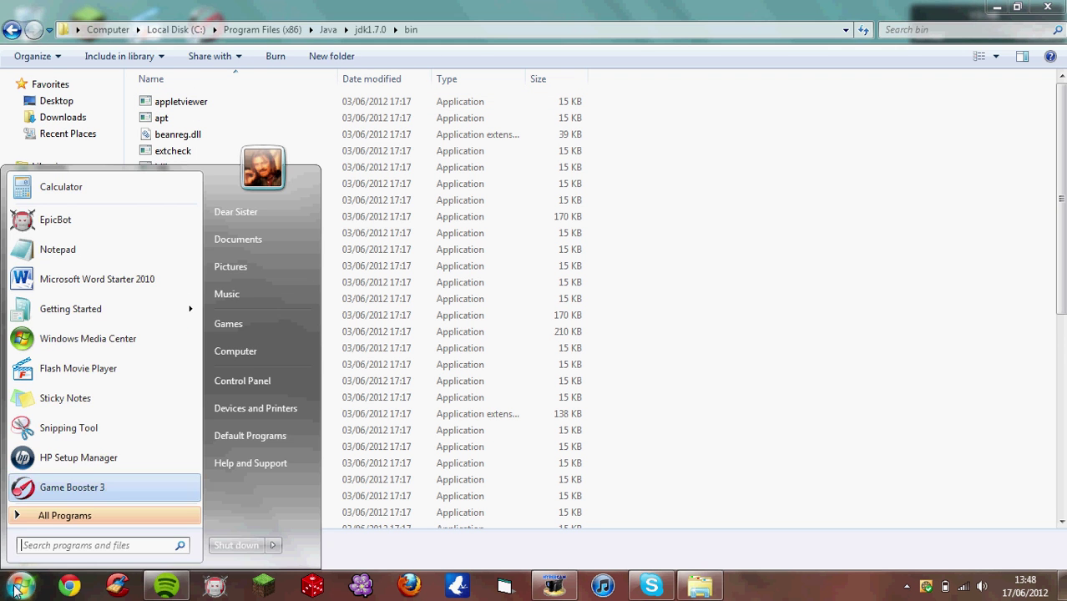
left_click(254, 355)
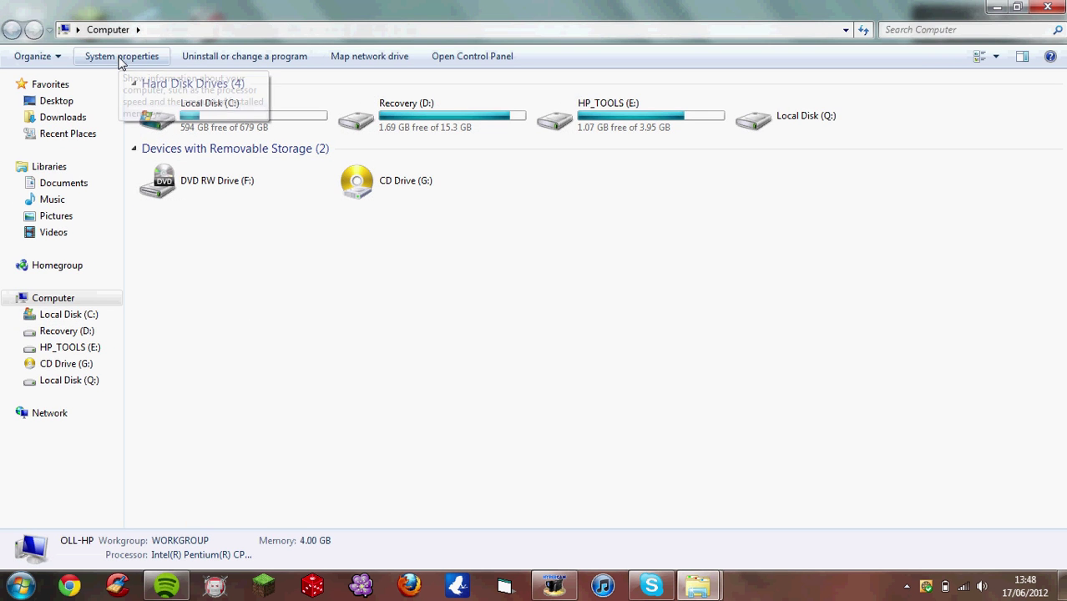
- Open Environment Variables and add user variables CLASS and PATH with the jdk1.7.0 bin path
left_click(121, 58)
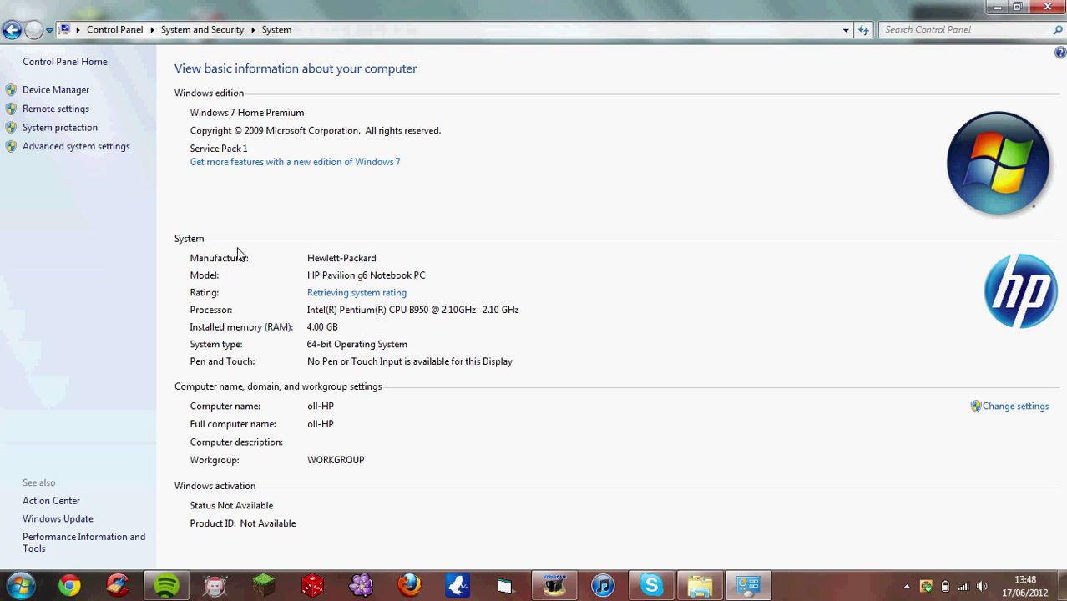
left_click(70, 150)
left_click(399, 425)
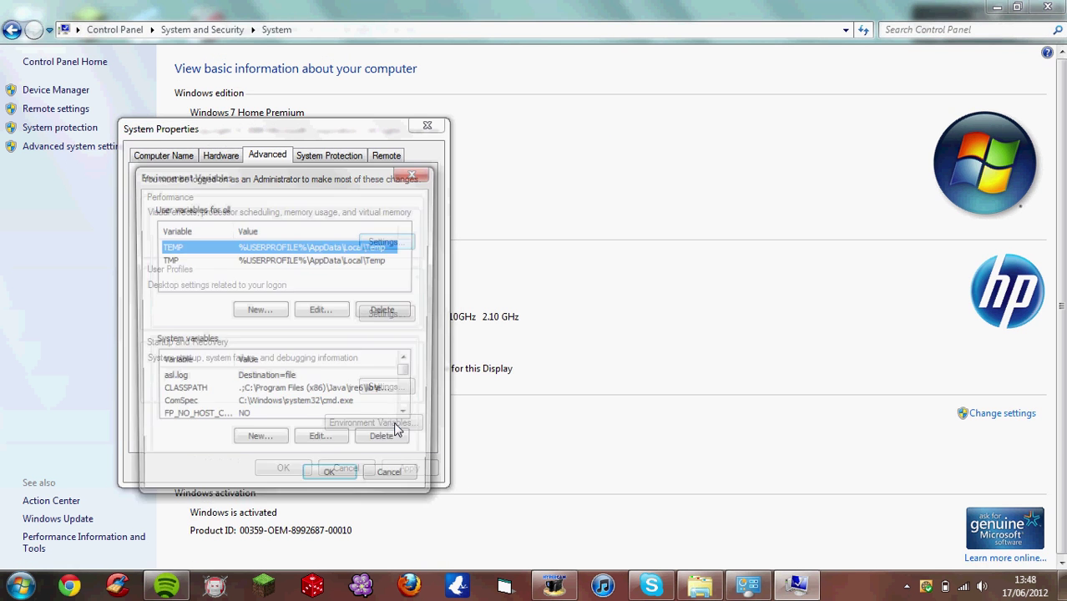
left_click(262, 311)
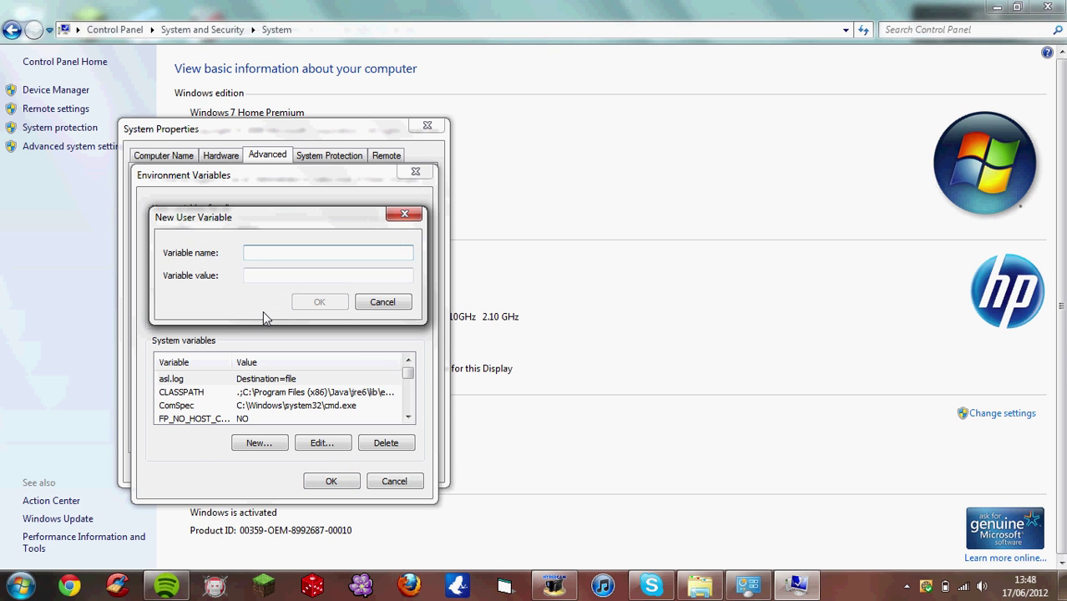
type("CLASS")
key("Tab")
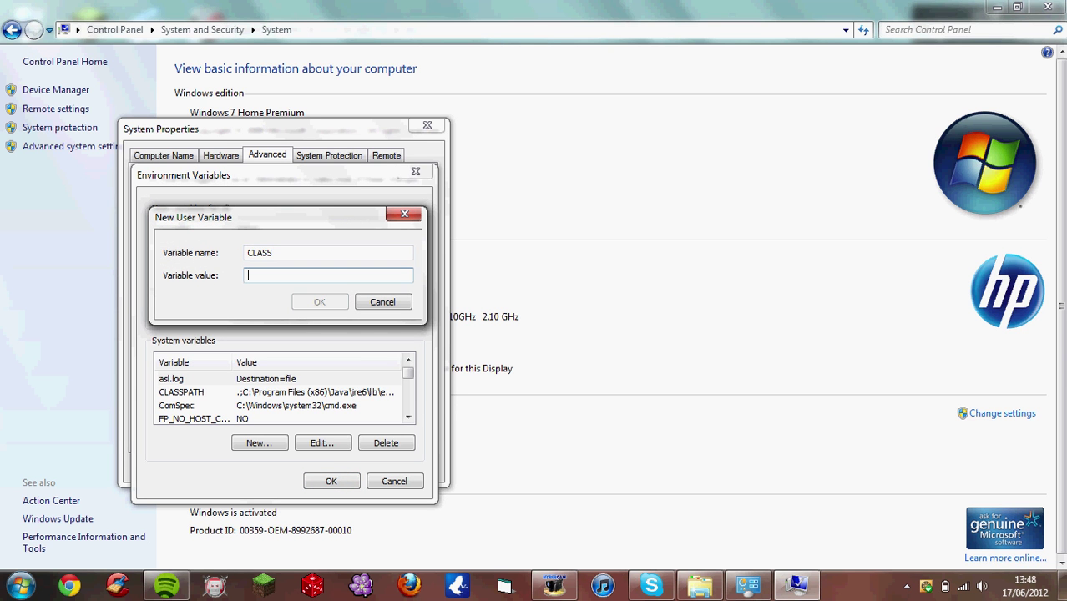
key("ctrl+v")
left_click(320, 303)
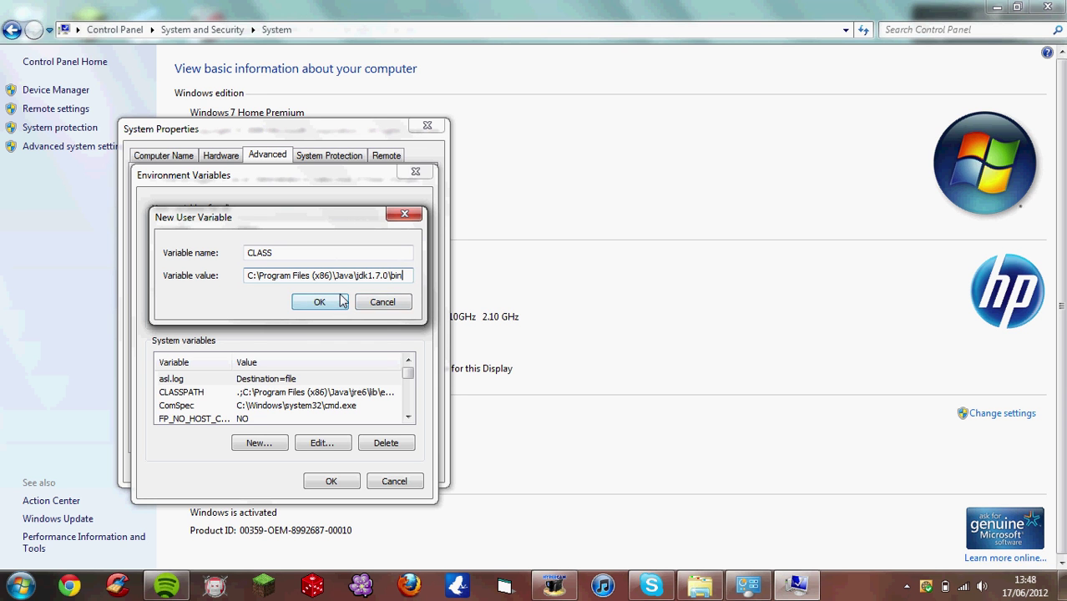
left_click(320, 303)
left_click(259, 310)
type("PATH")
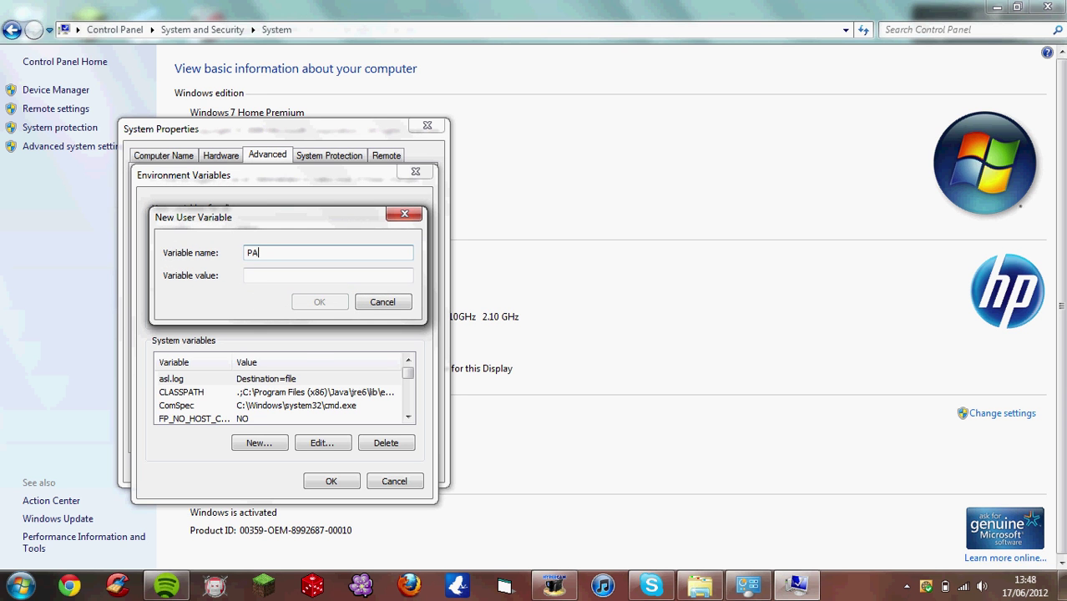
key("Tab")
key("ctrl+v")
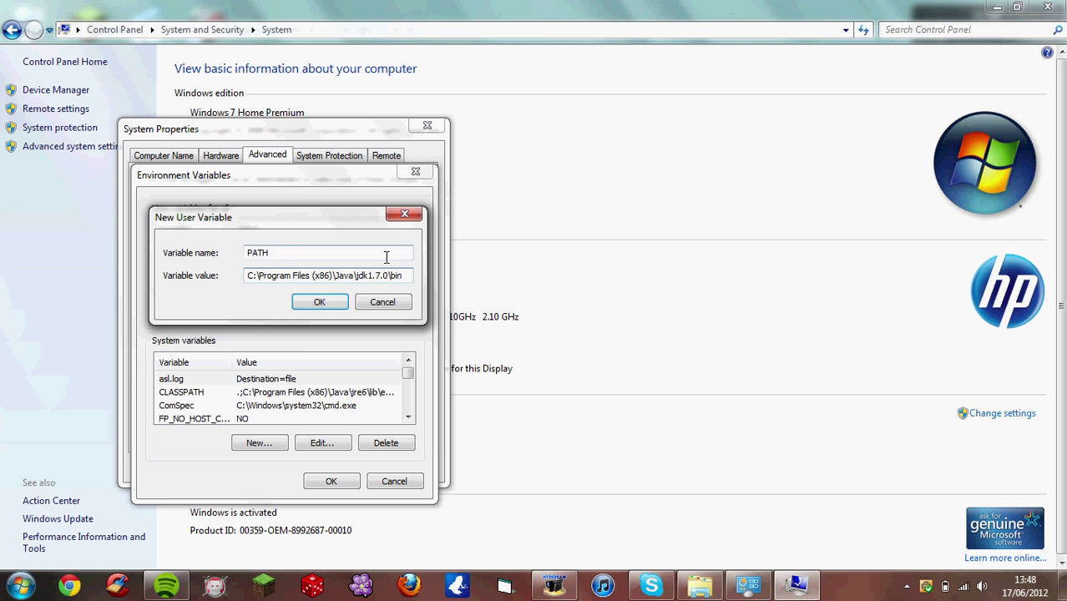
left_click(320, 301)
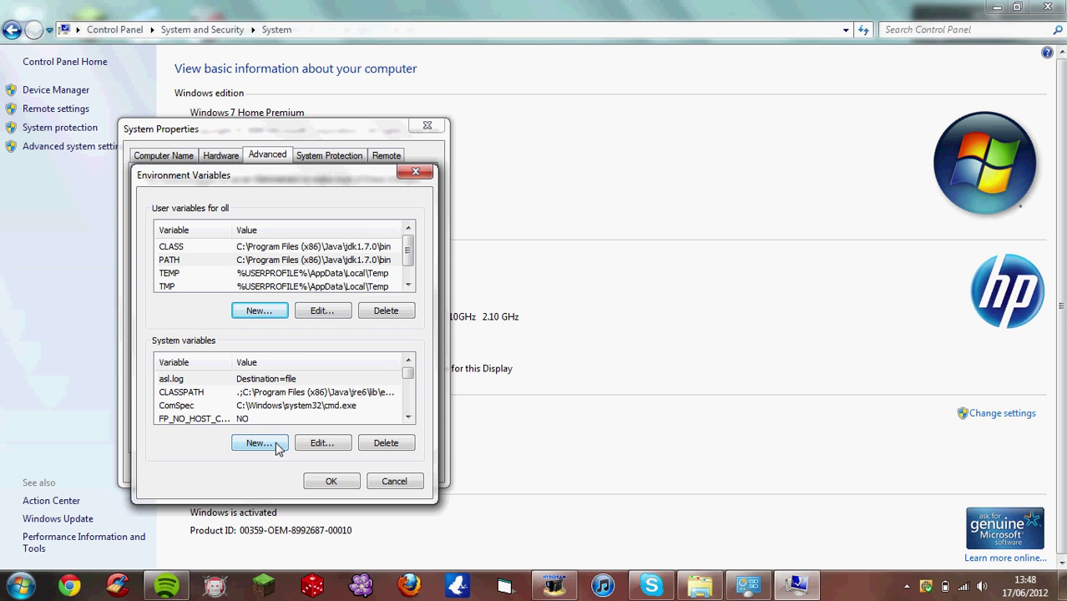
- Add system variables CLASS and PATH with the same jdk1.7.0 bin path and confirm
left_click(262, 447)
type("CLASS")
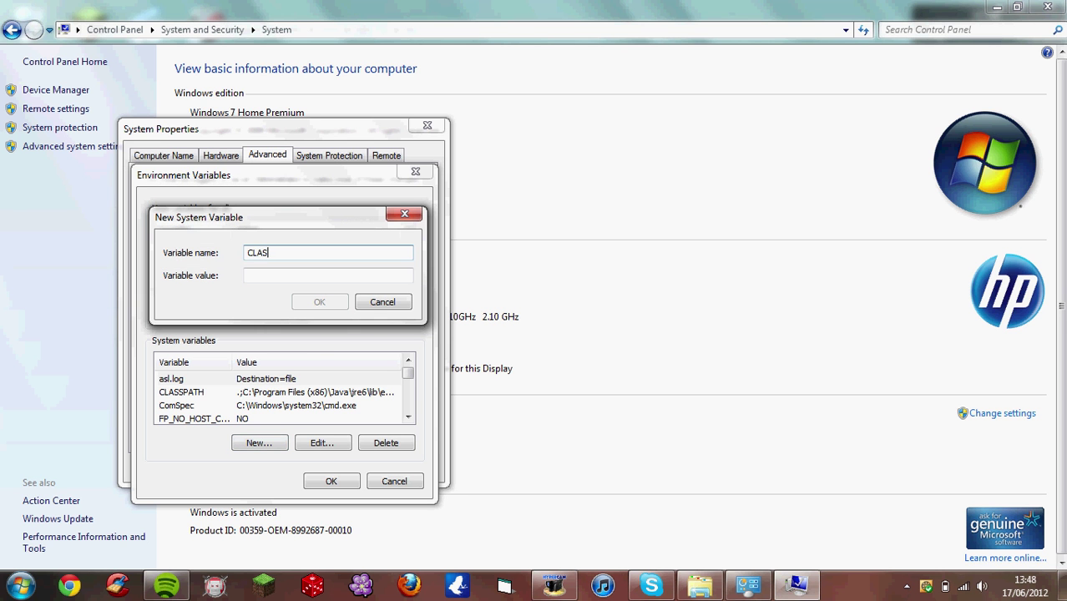
key("Tab")
key("ctrl+v")
left_click(320, 302)
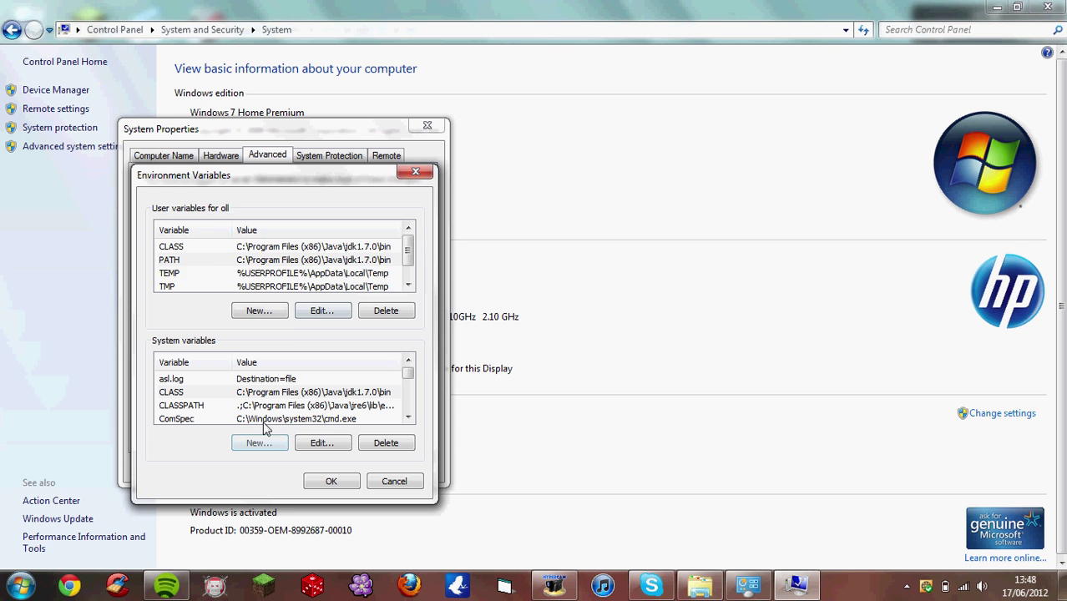
left_click(260, 442)
type("PATH")
key("Tab")
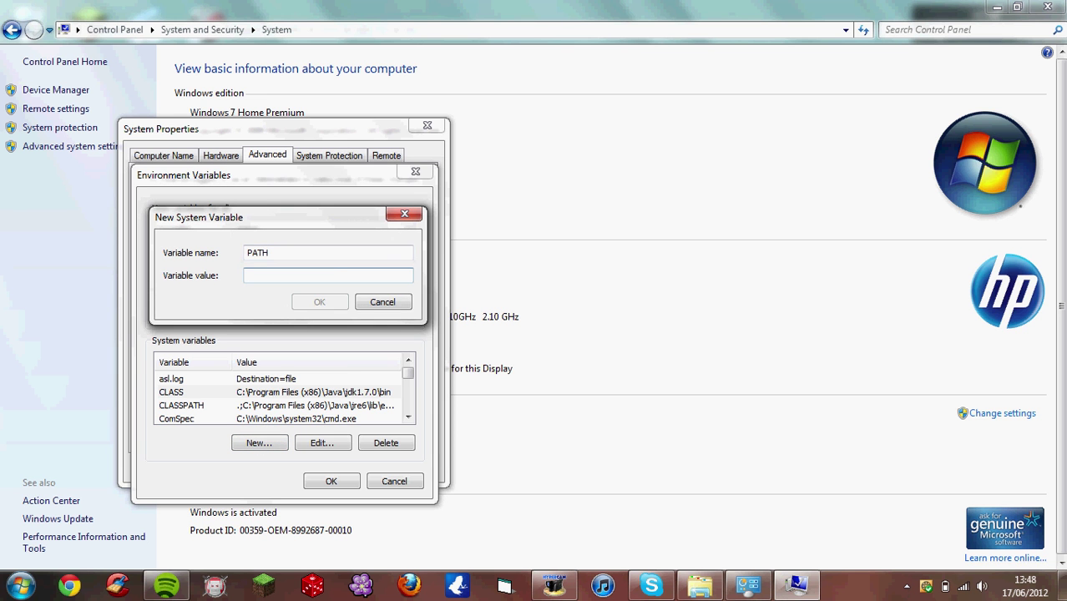
key("ctrl+v")
left_click(319, 302)
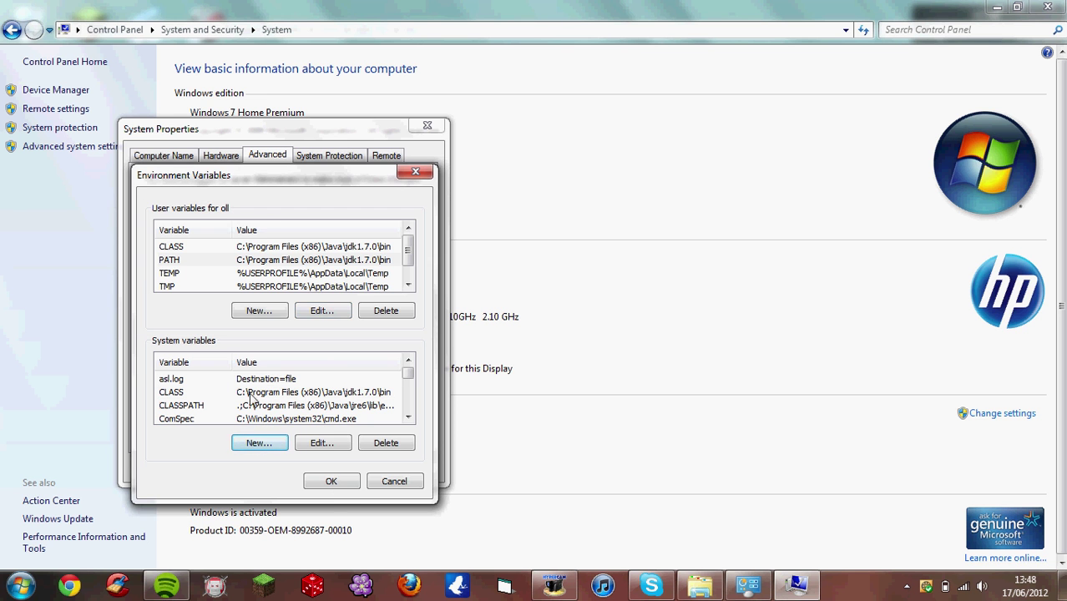
left_click(331, 480)
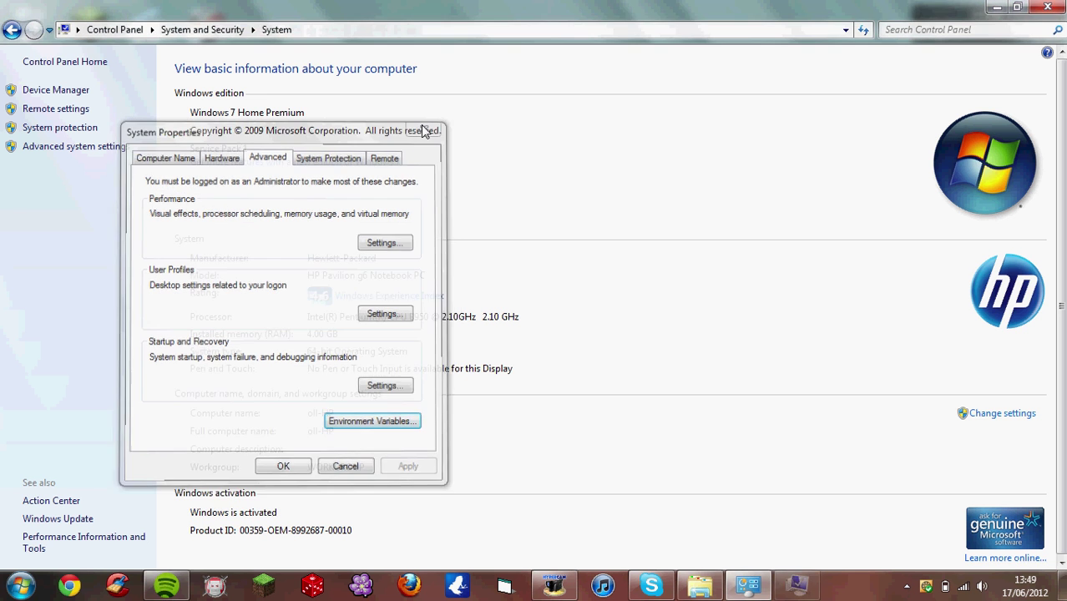
- Close System Properties and Control Panel, then open the Compiler batch file in Notepad from RuneFx
left_click(427, 125)
key("alt+F4")
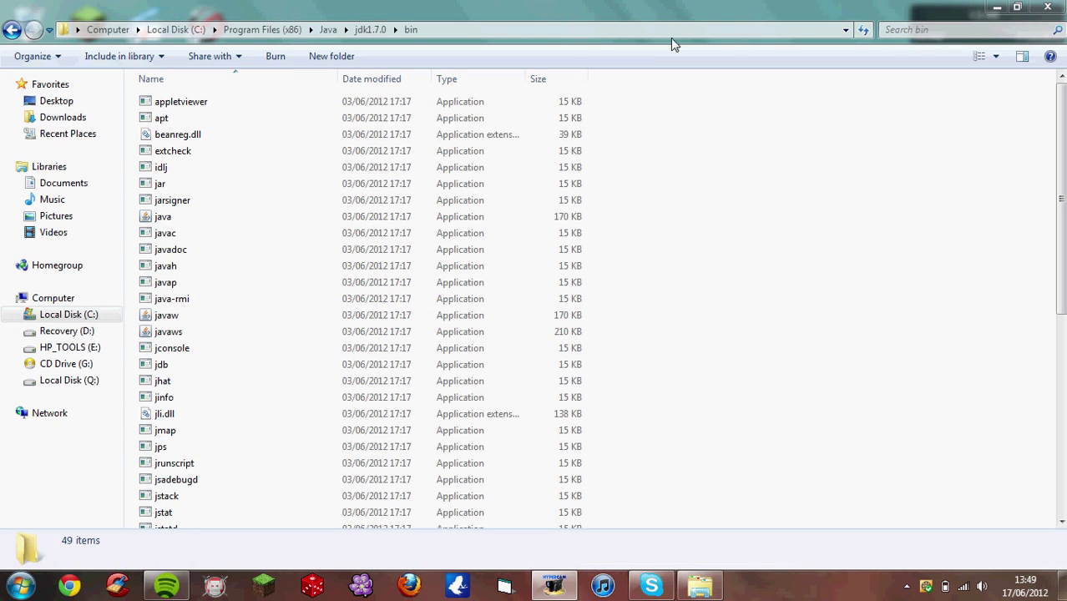
left_click(1047, 7)
double_click(556, 115)
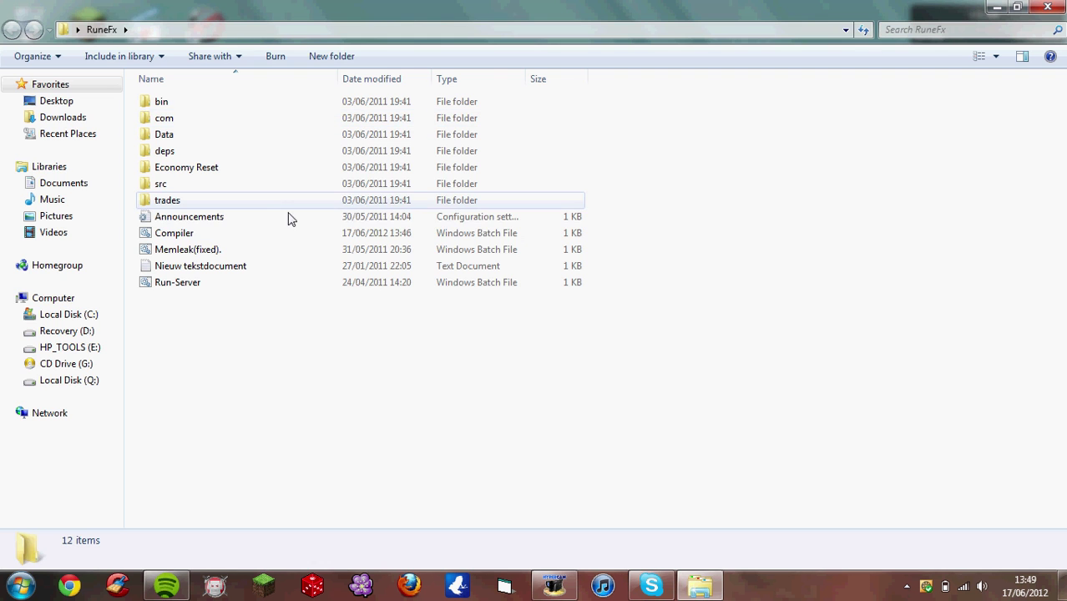
right_click(265, 240)
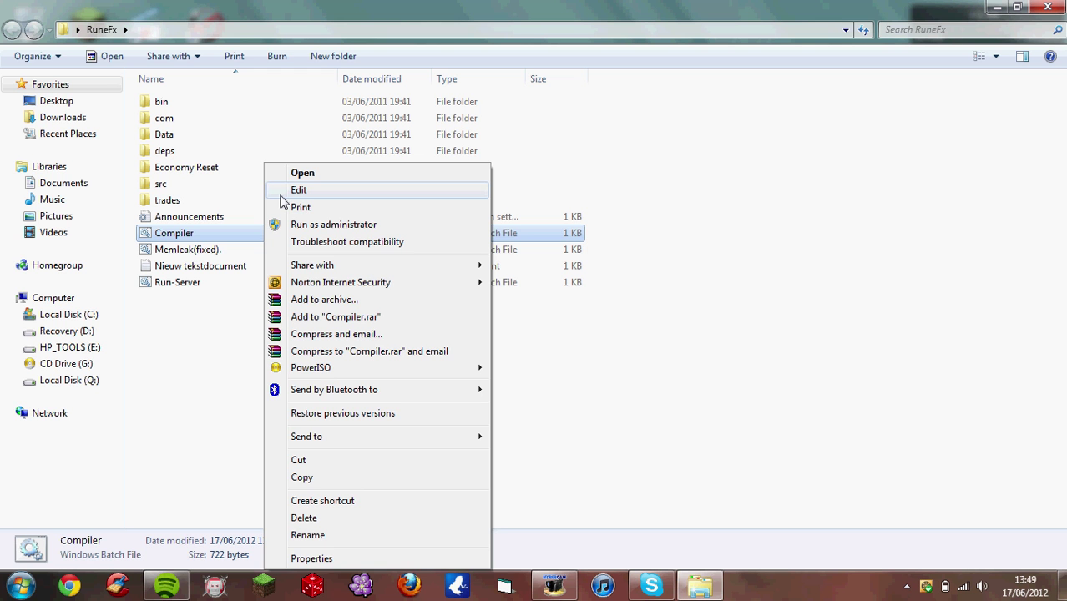
left_click(221, 325)
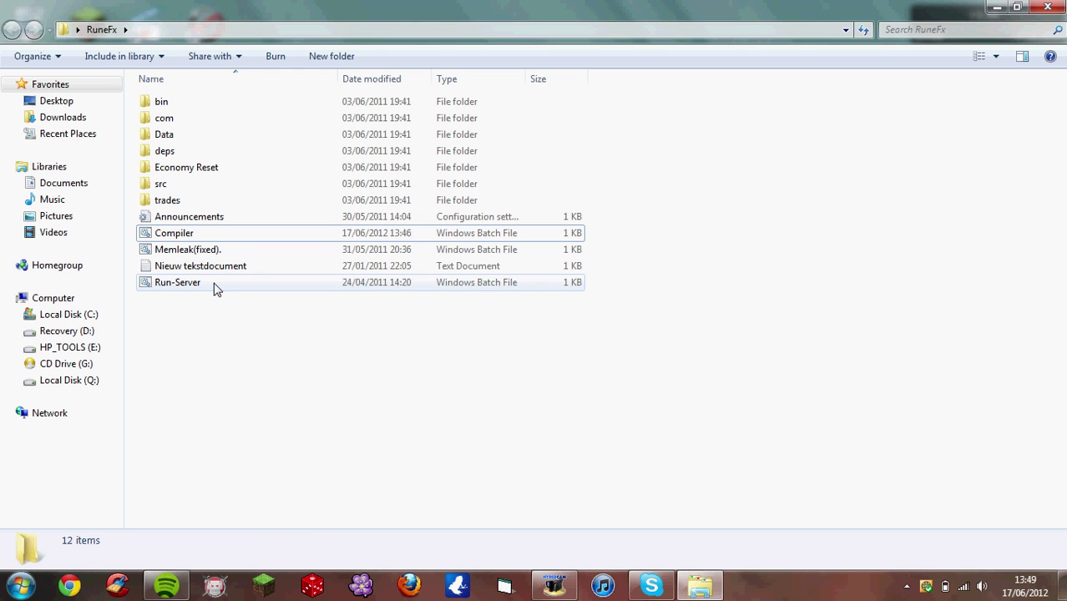
right_click(221, 238)
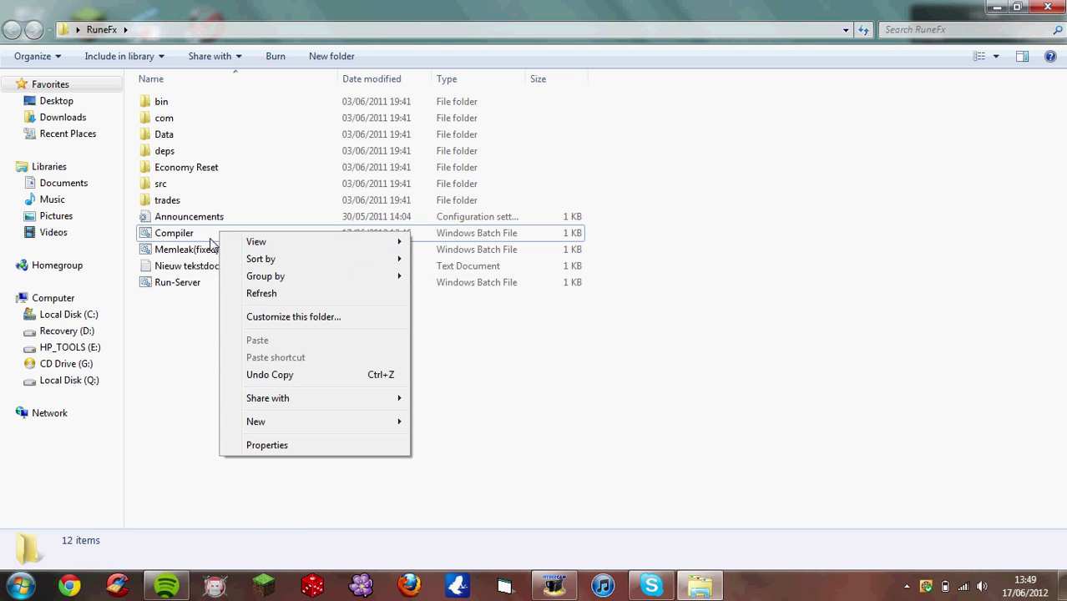
left_click(200, 234)
left_click(200, 234)
right_click(201, 234)
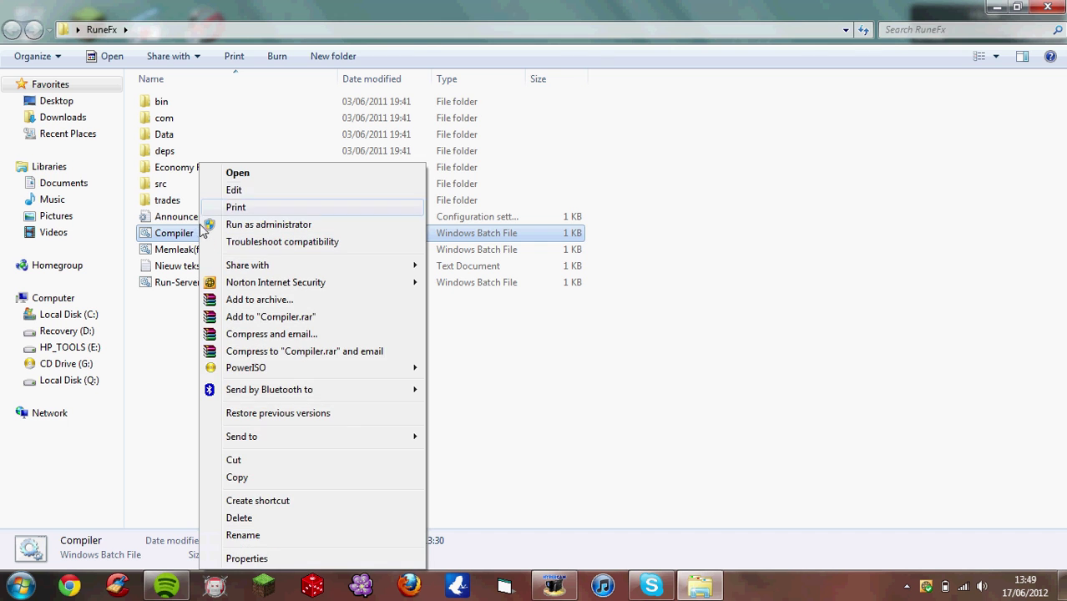
left_click(242, 192)
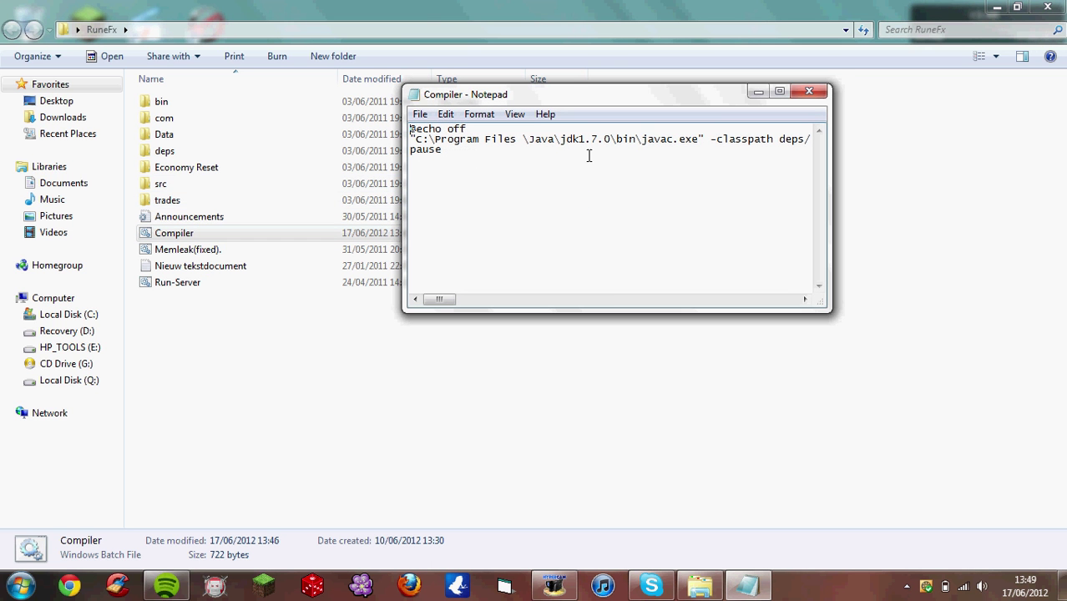
- Replace the javac path with C:\Program Files (x86)\Java\jdk1.7.0\bin, save, and rerun Compiler
left_click_drag(636, 143, 412, 140)
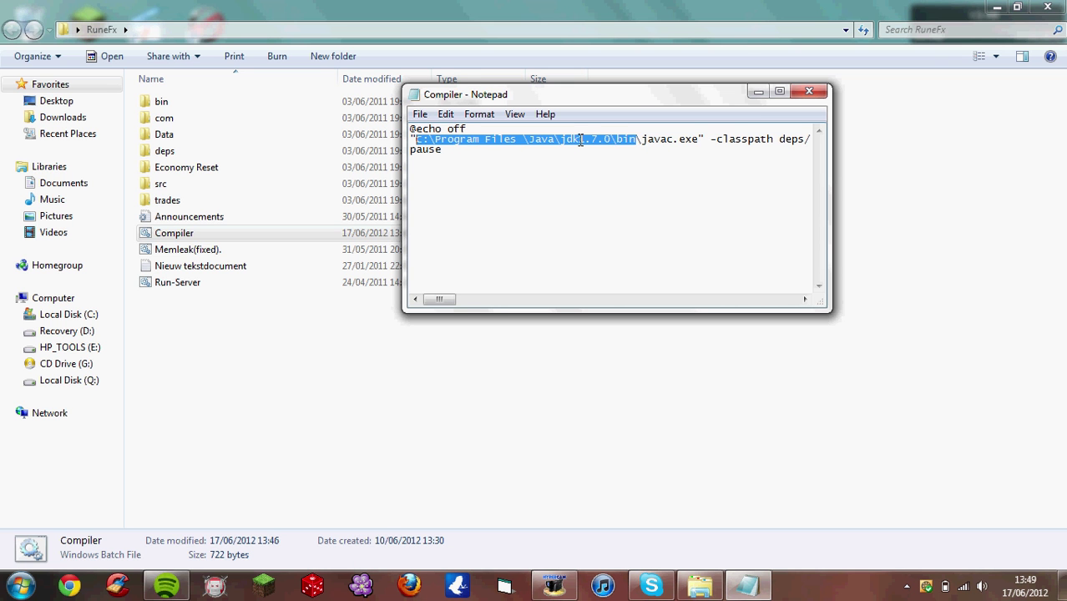
type("C:\\Program Files (x86)\\Java\\jdk1.7.0\\bin")
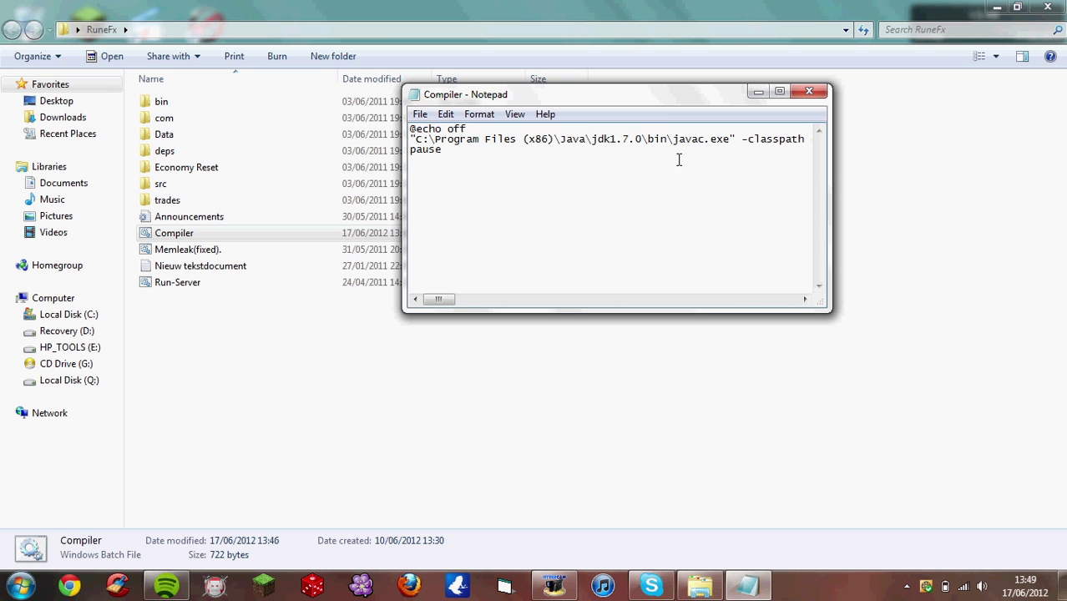
left_click(421, 114)
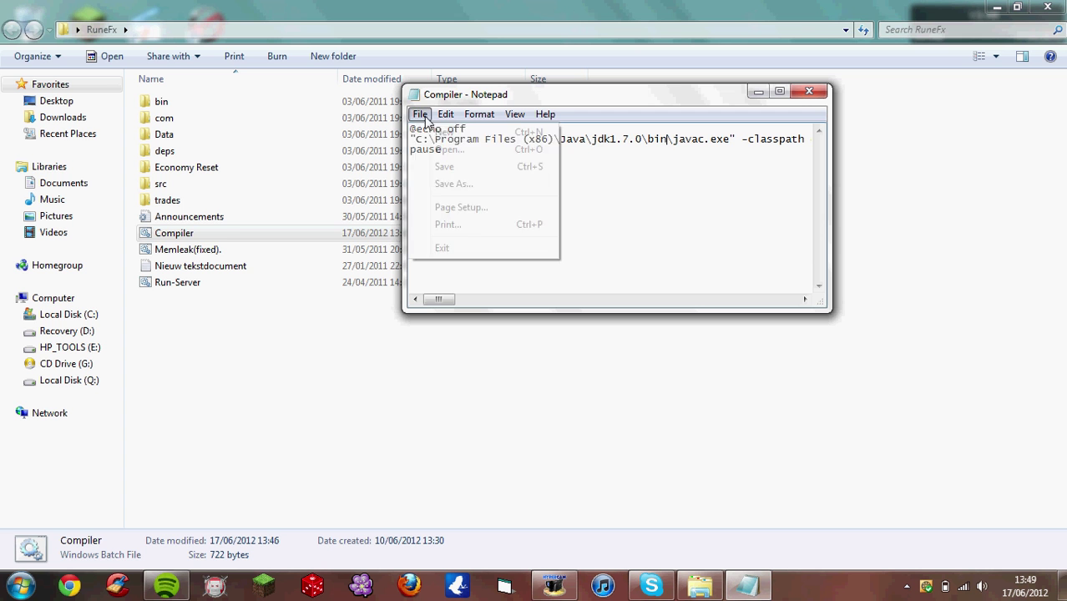
left_click(444, 167)
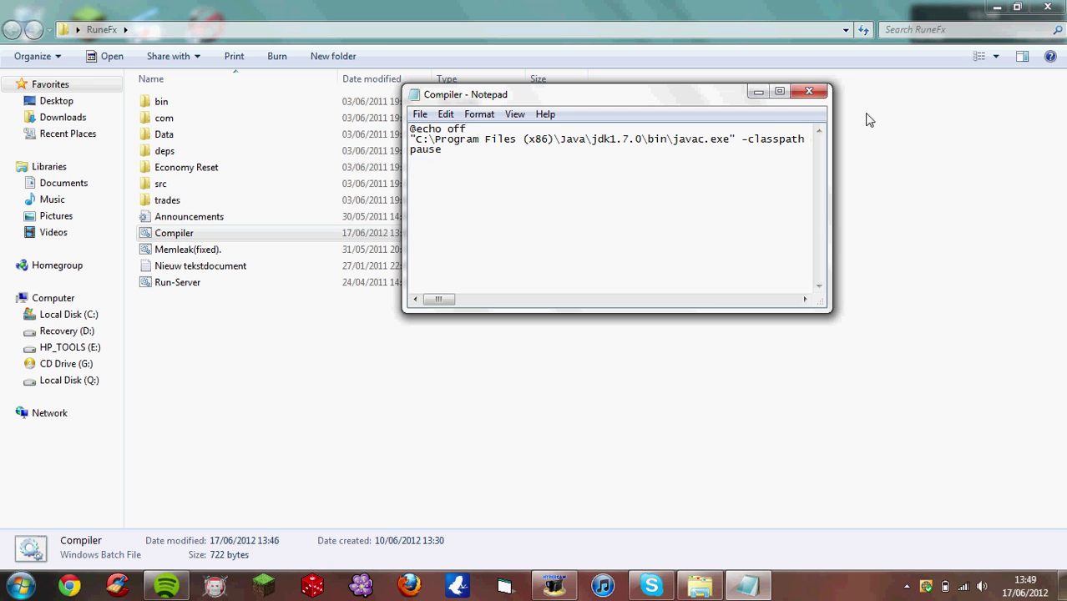
left_click(808, 90)
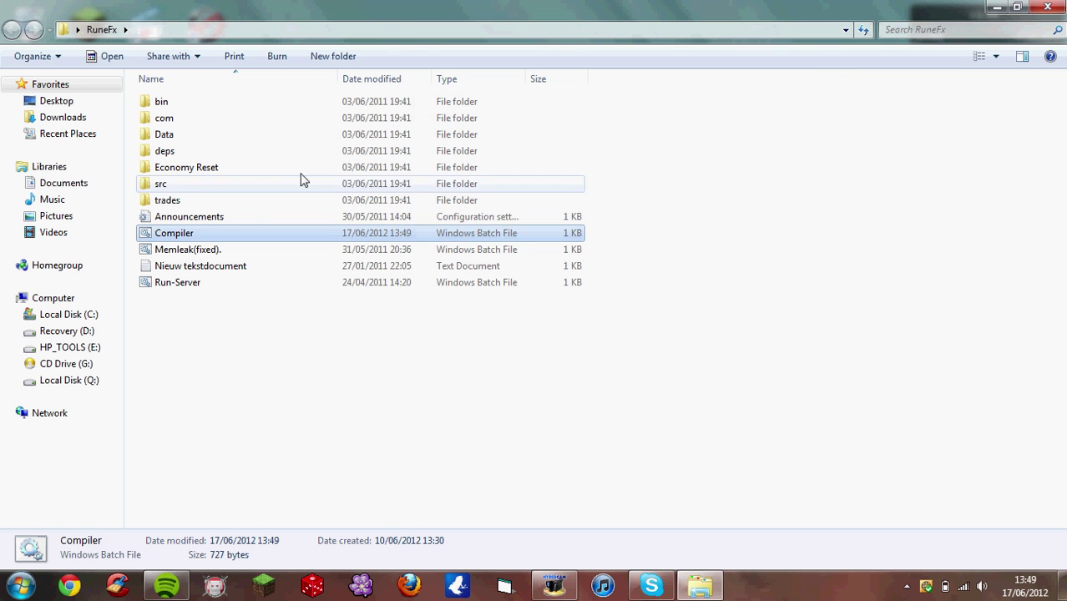
double_click(222, 241)
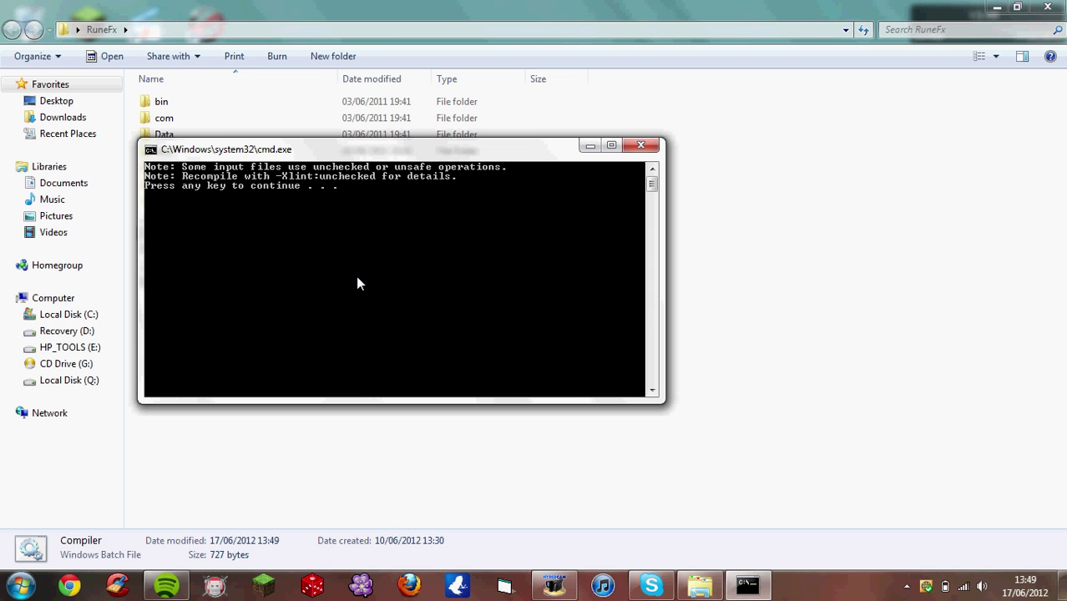
- Dismiss the compile console, read Run-Server in maximized Notepad, and close it unchanged
key("Return")
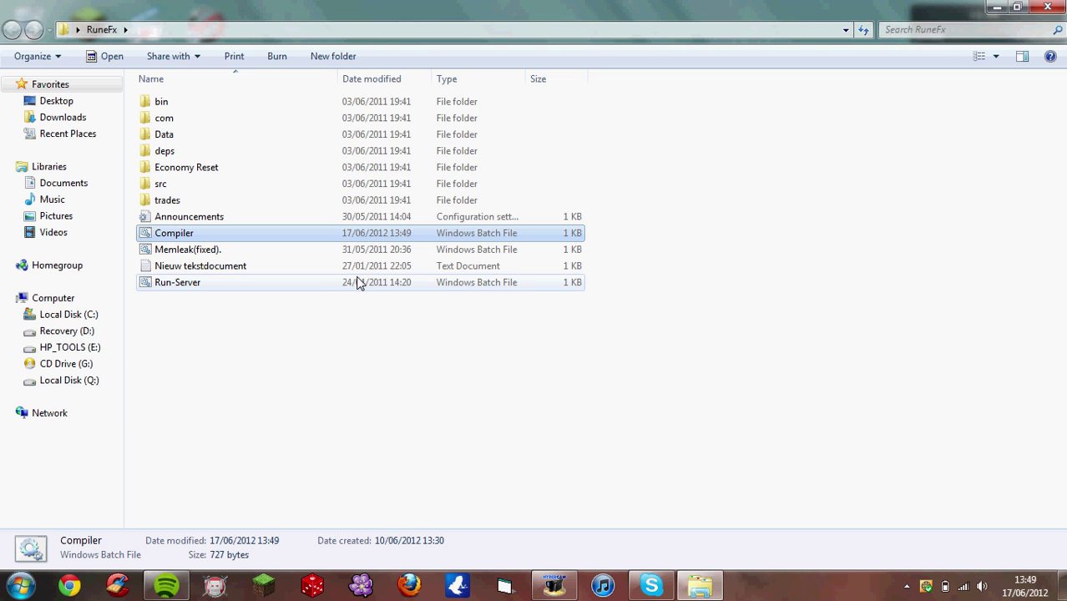
left_click(324, 284)
right_click(322, 284)
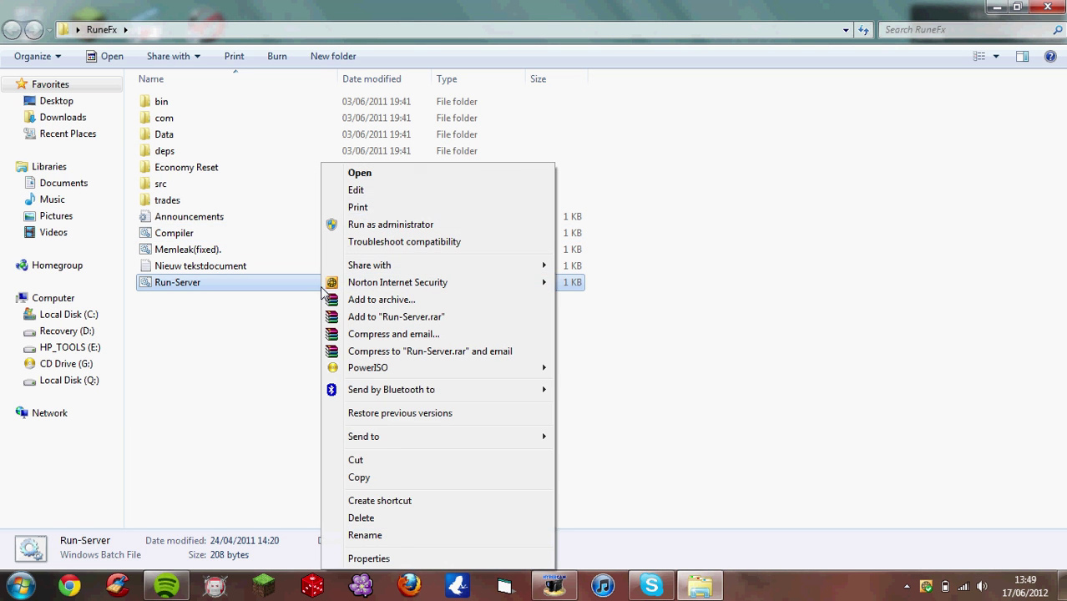
left_click(358, 192)
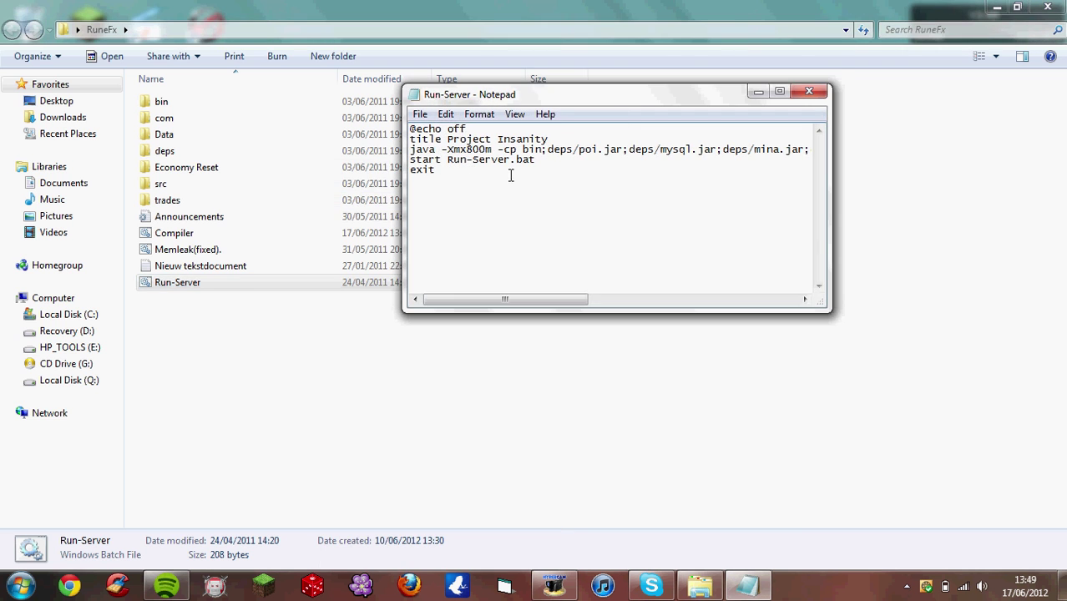
left_click(780, 90)
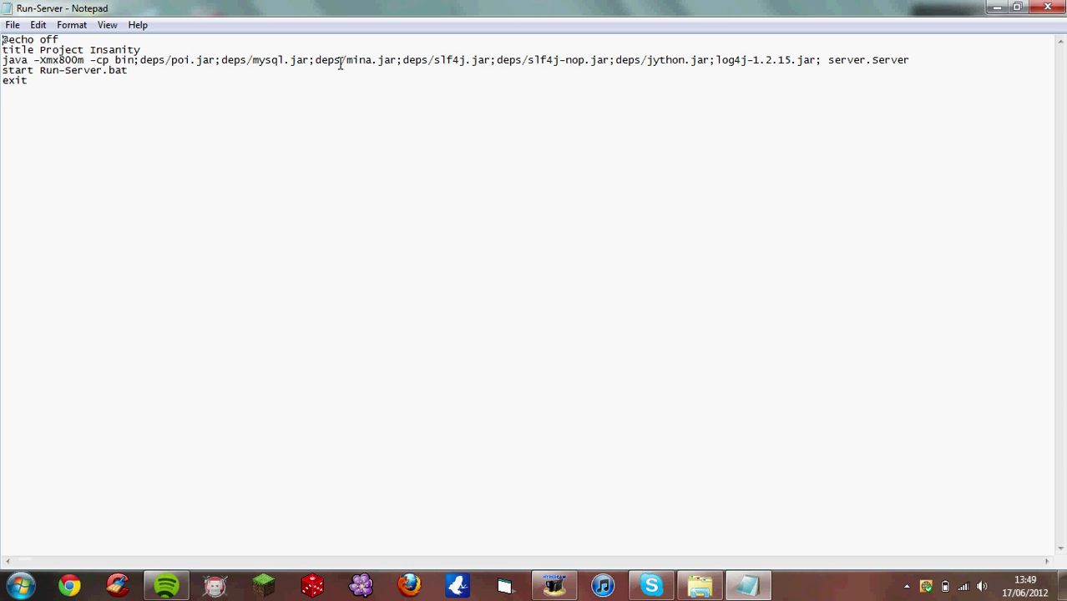
left_click_drag(341, 65, 140, 60)
left_click(363, 173)
left_click(1047, 8)
left_click(446, 391)
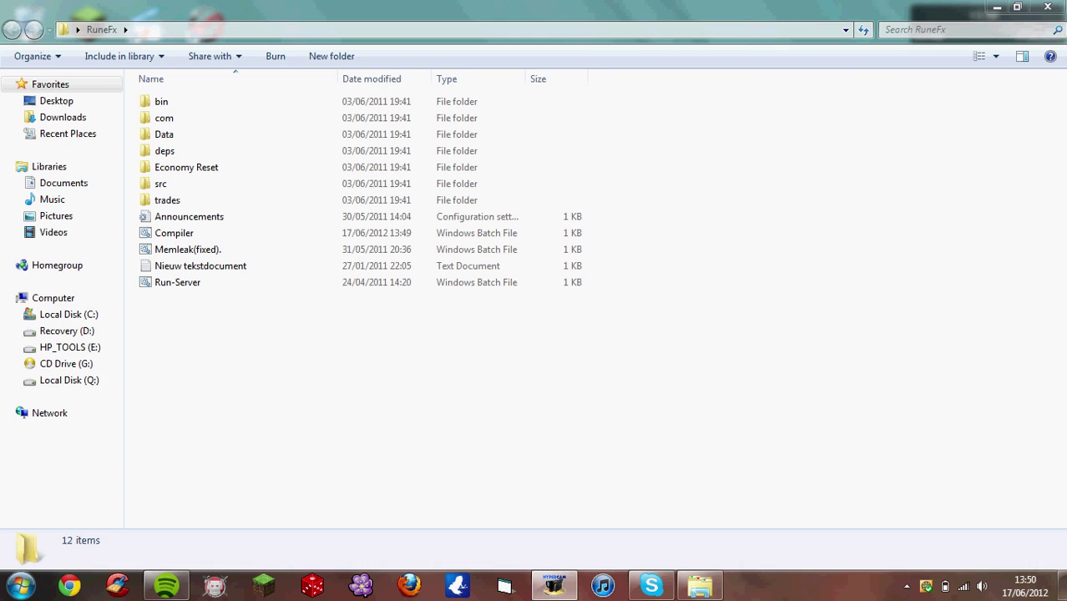
- Close RuneFx and browse to C:\Program Files (x86)\Java\jre7\bin
left_click(1053, 8)
left_click(20, 586)
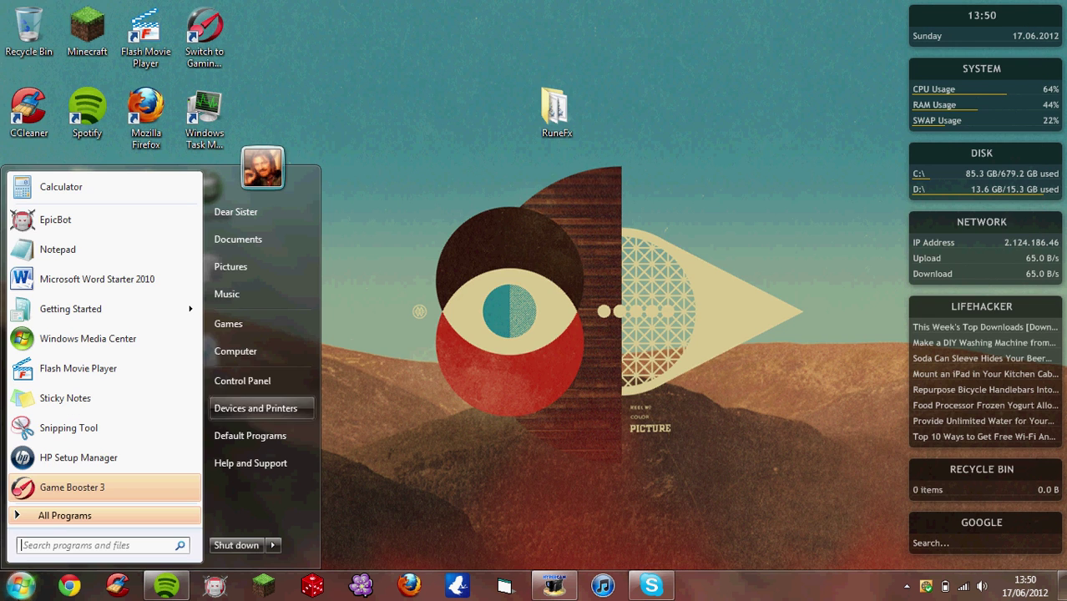
left_click(272, 355)
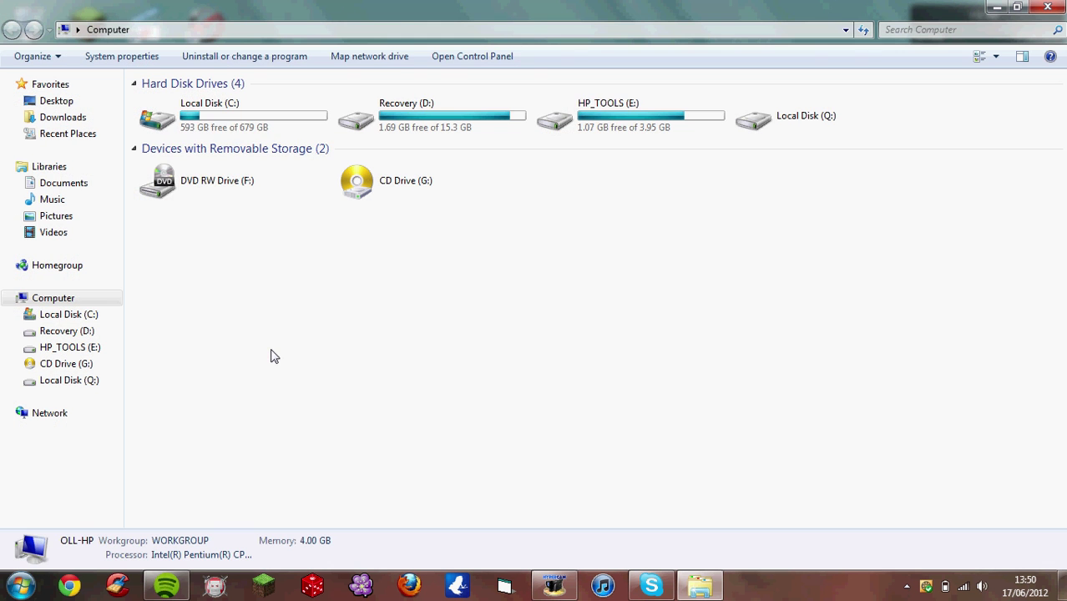
double_click(233, 120)
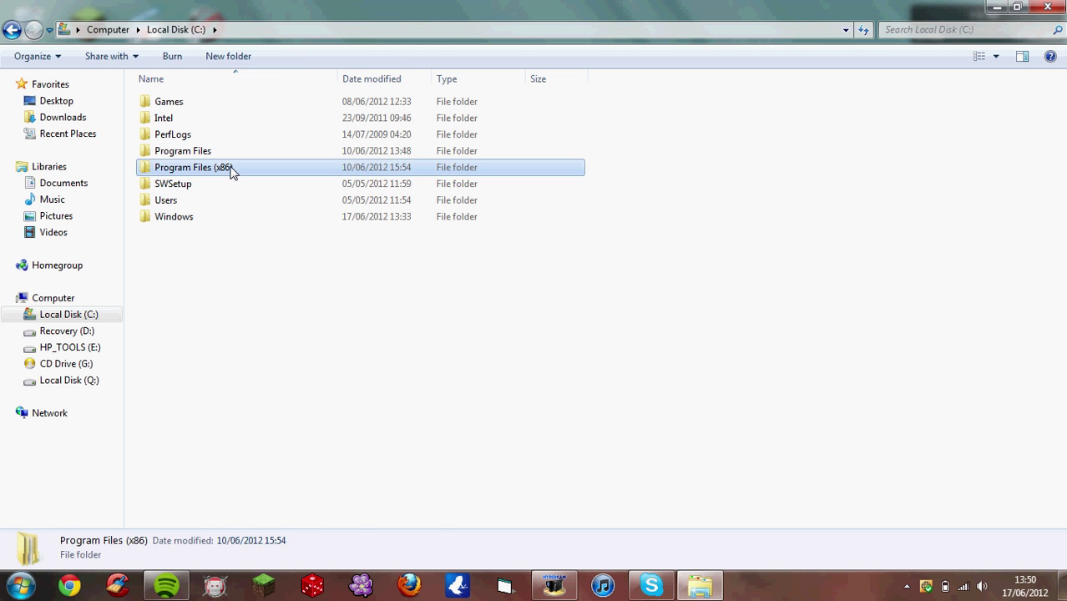
double_click(231, 170)
scroll(224, 295, "down", 2)
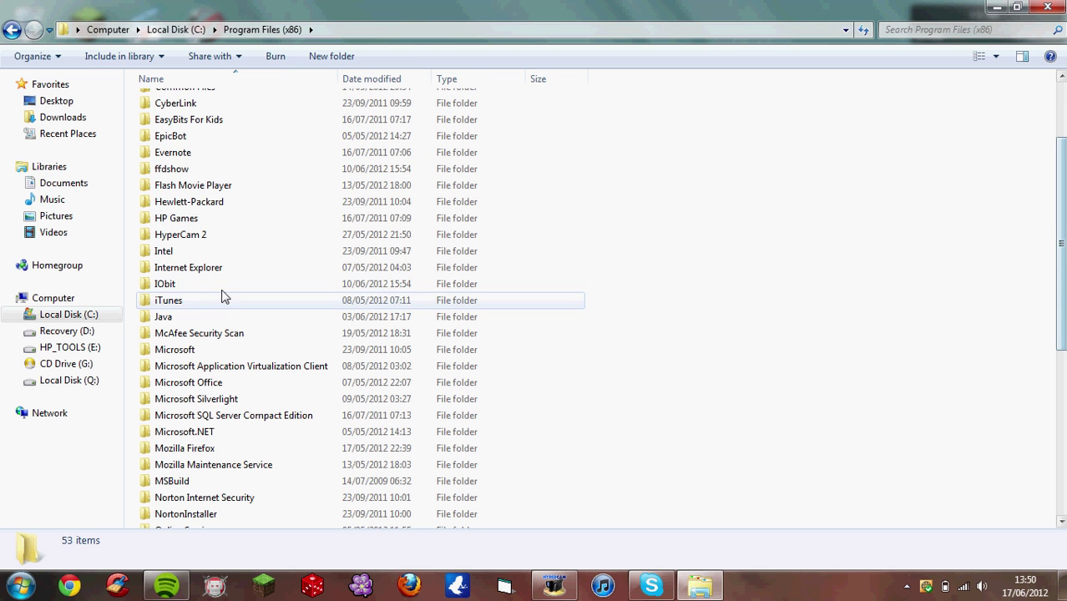
double_click(219, 317)
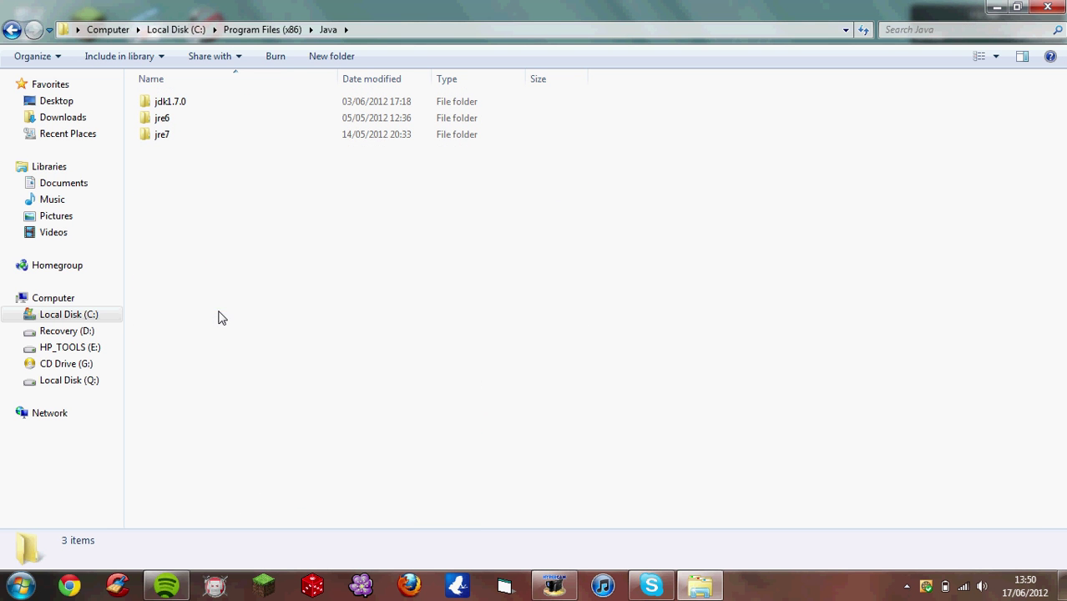
double_click(210, 139)
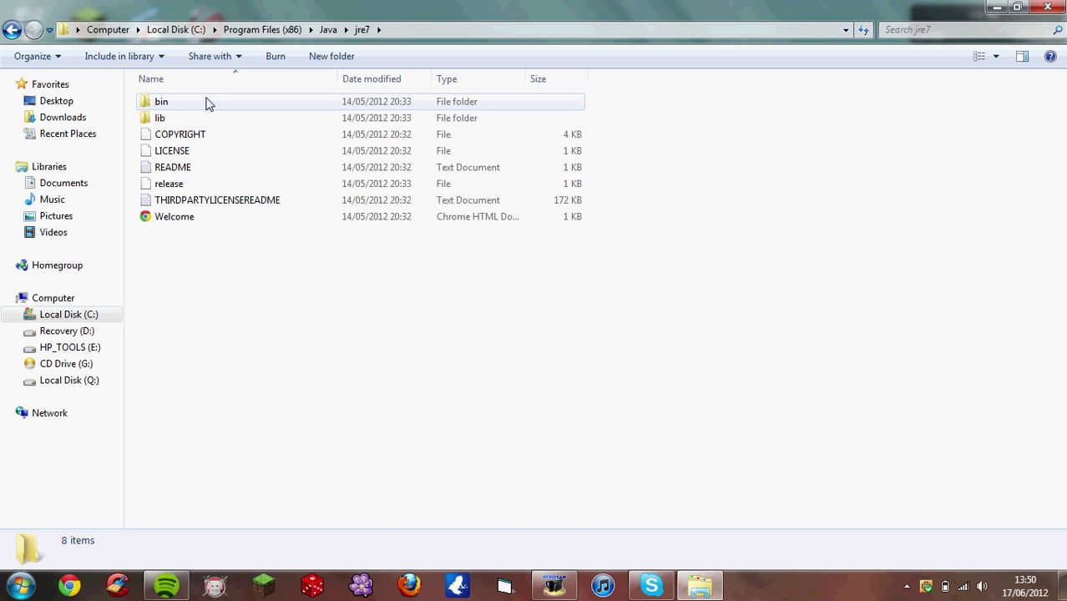
double_click(208, 103)
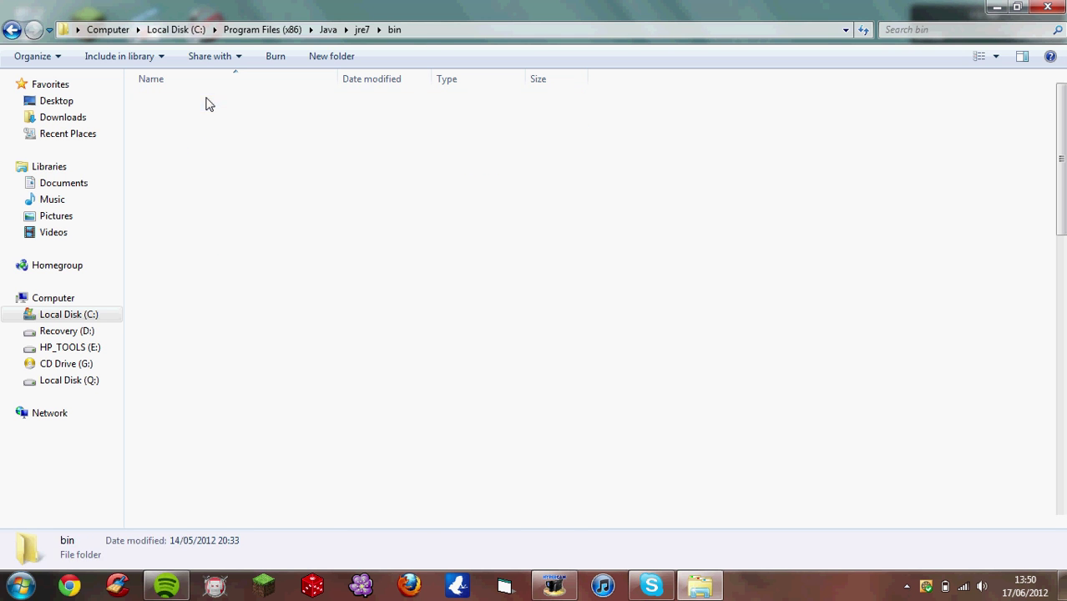
- Copy the jre7 bin folder path from the address bar and open Computer
left_click(428, 34)
right_click(199, 31)
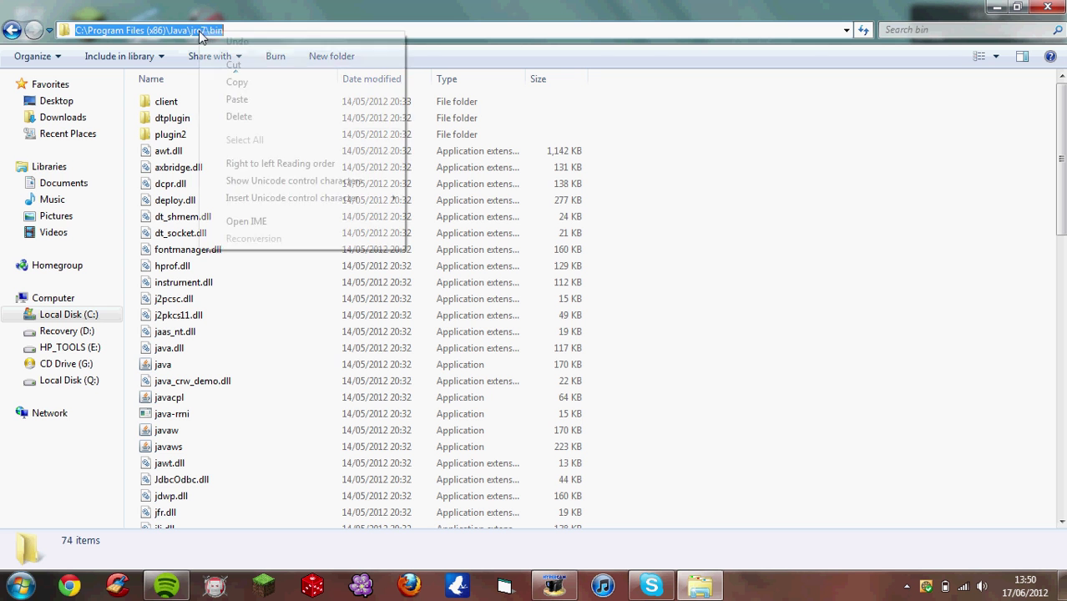
left_click(237, 84)
left_click(20, 585)
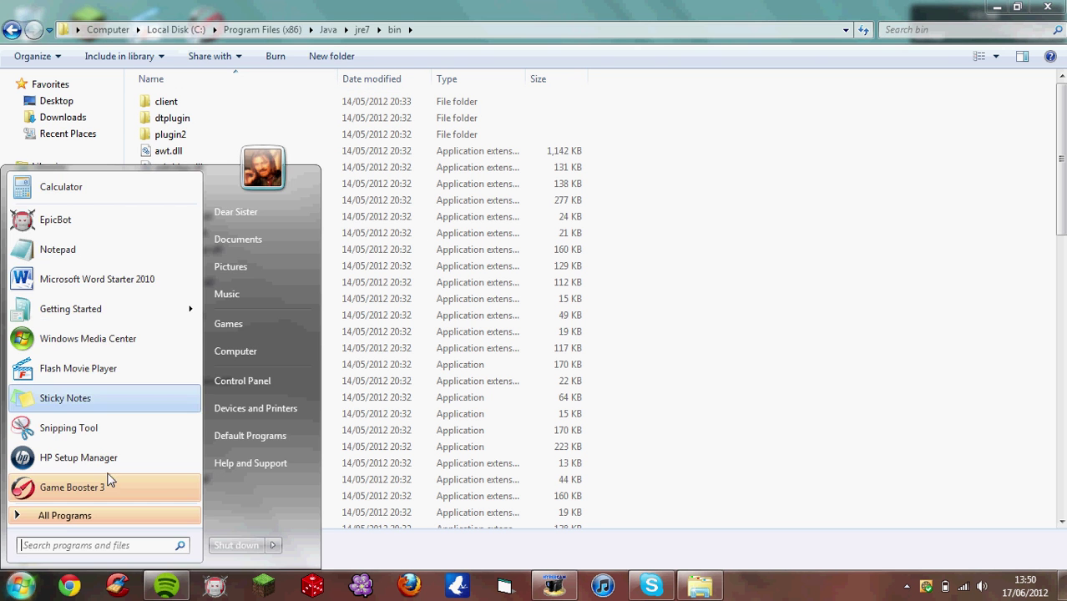
left_click(223, 351)
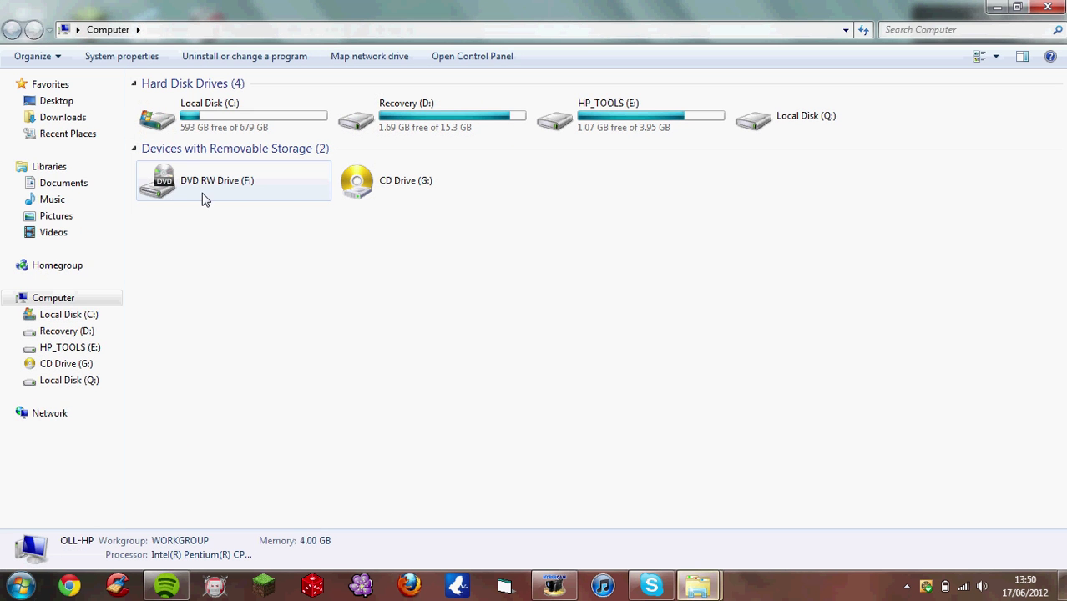
- Open Environment Variables and delete the old user CLASS and PATH variables
left_click(122, 66)
left_click(57, 148)
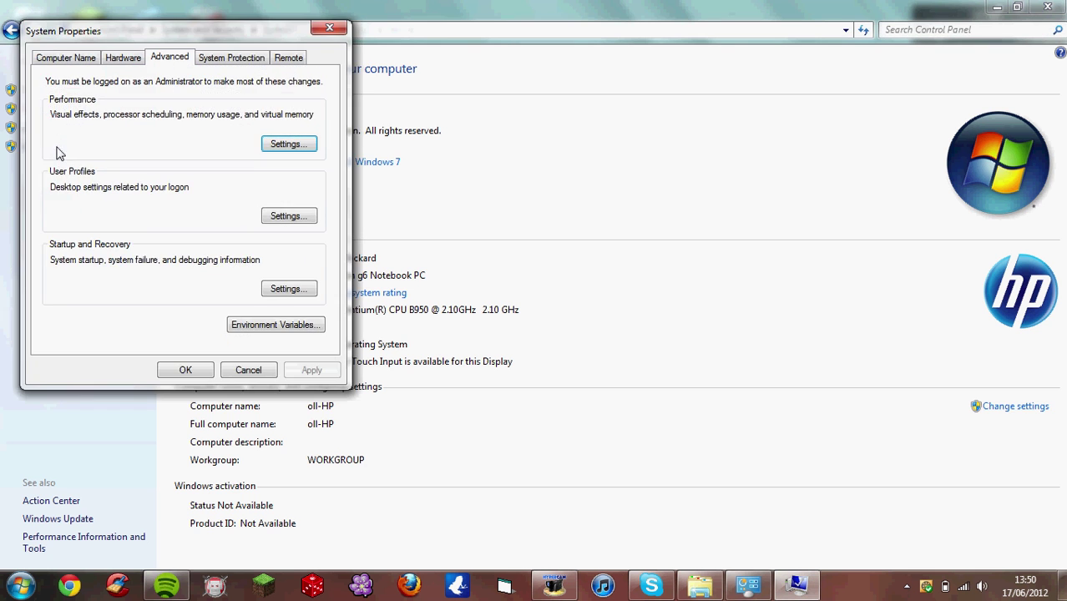
left_click(264, 326)
left_click(292, 215)
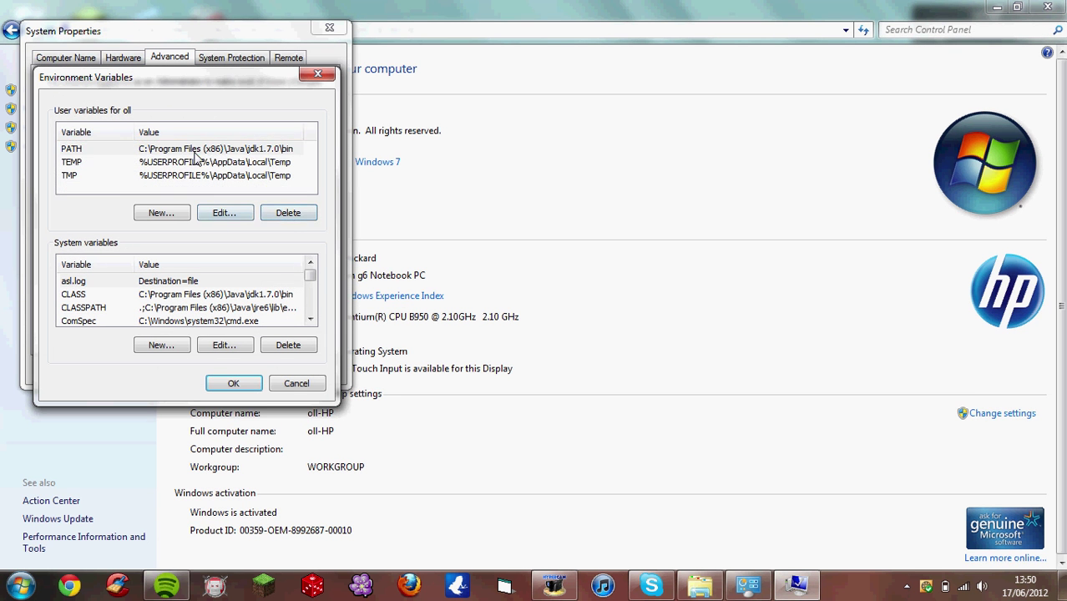
left_click(292, 215)
- Add user variables CLASS and PATH set to C:\Program Files (x86)\Java\jre7\bin
left_click(162, 214)
type("CLASS")
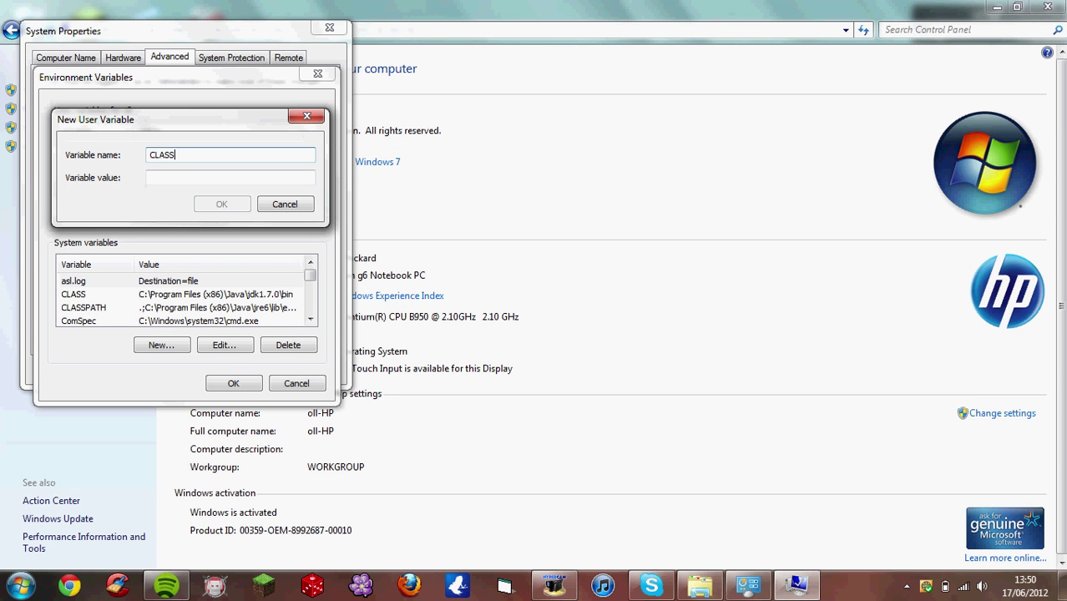
key("Tab")
key("ctrl+v")
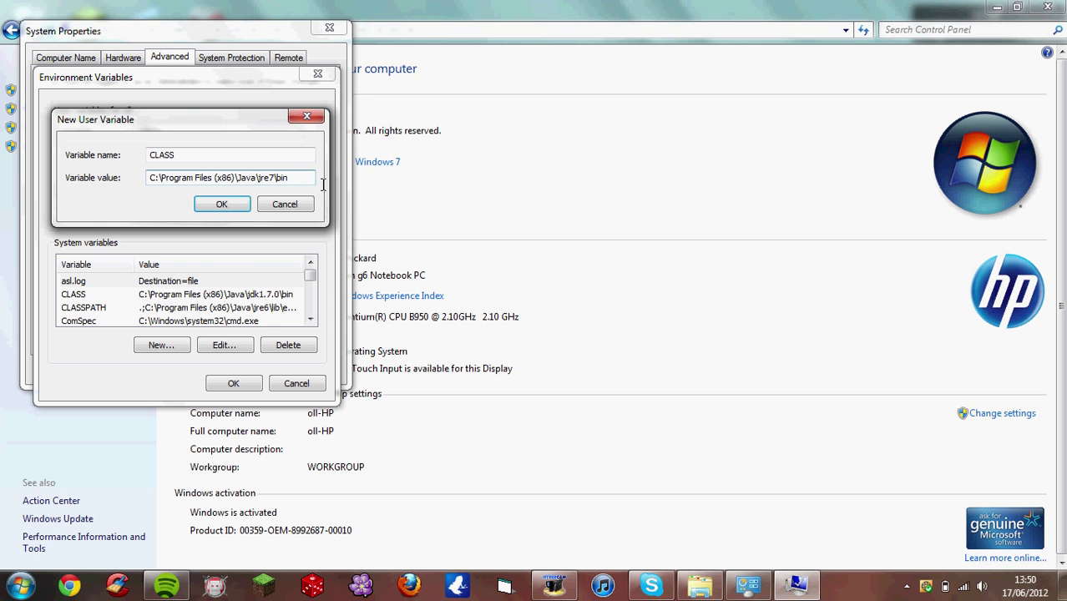
key("ctrl+a")
left_click(255, 177)
left_click(221, 203)
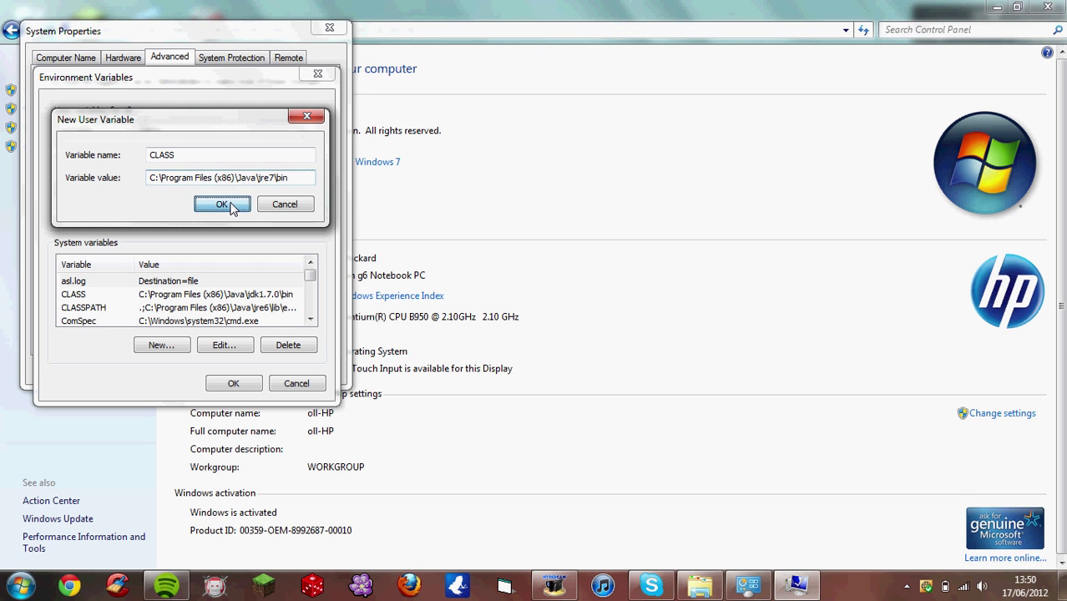
left_click(182, 216)
type("PATH")
key("Tab")
key("ctrl+v")
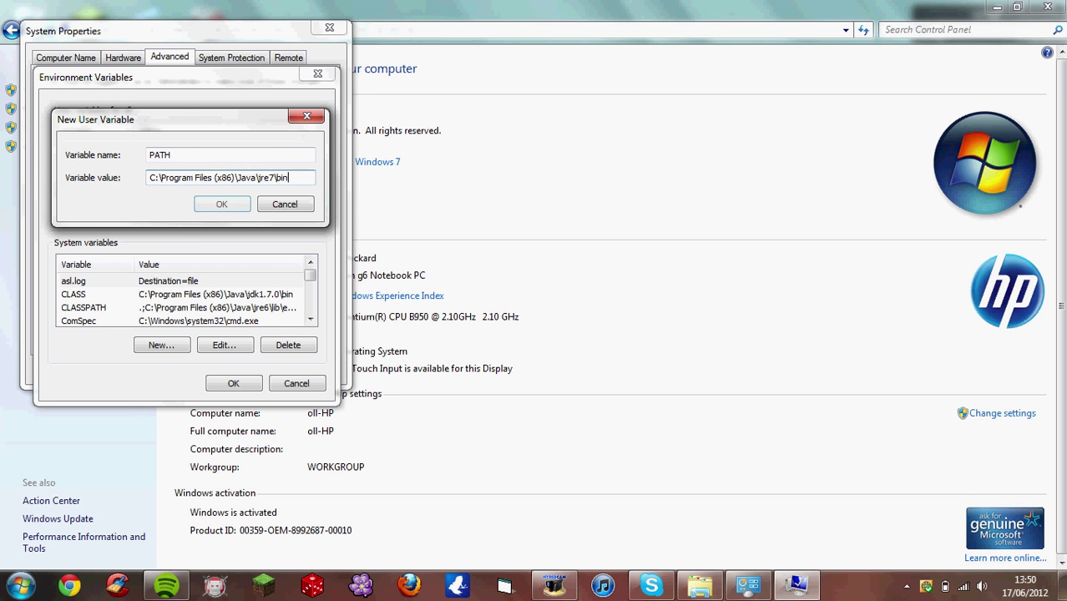
left_click(221, 203)
- Replace the system CLASS variable with one set to the jre7 bin path
left_click(158, 293)
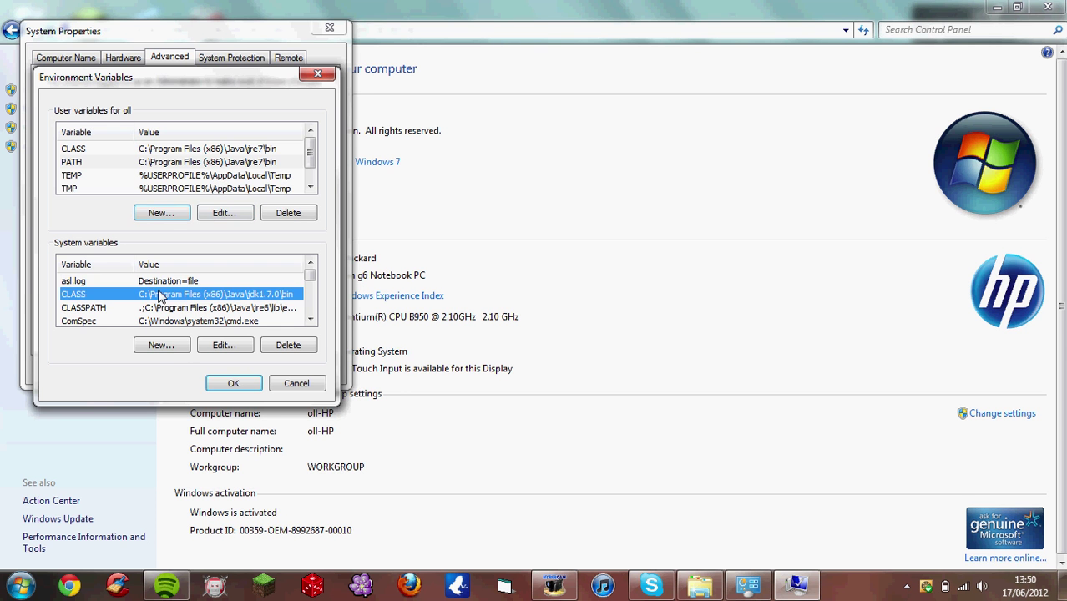
key("Delete")
left_click(189, 348)
type("CLASS")
key("BackSpace")
key("BackSpace")
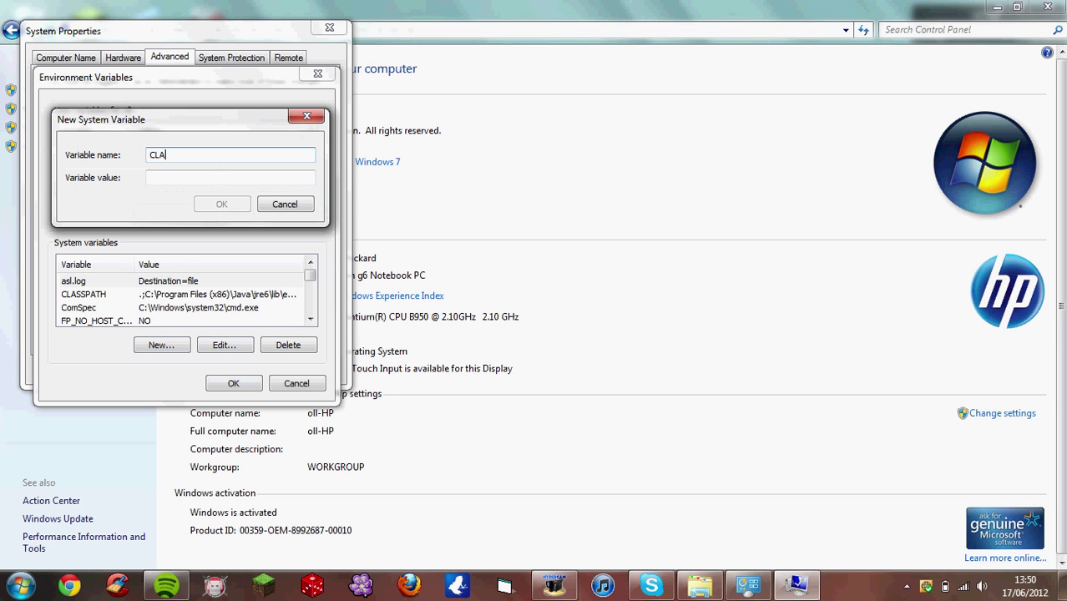
type("SS")
key("Tab")
key("ctrl+v")
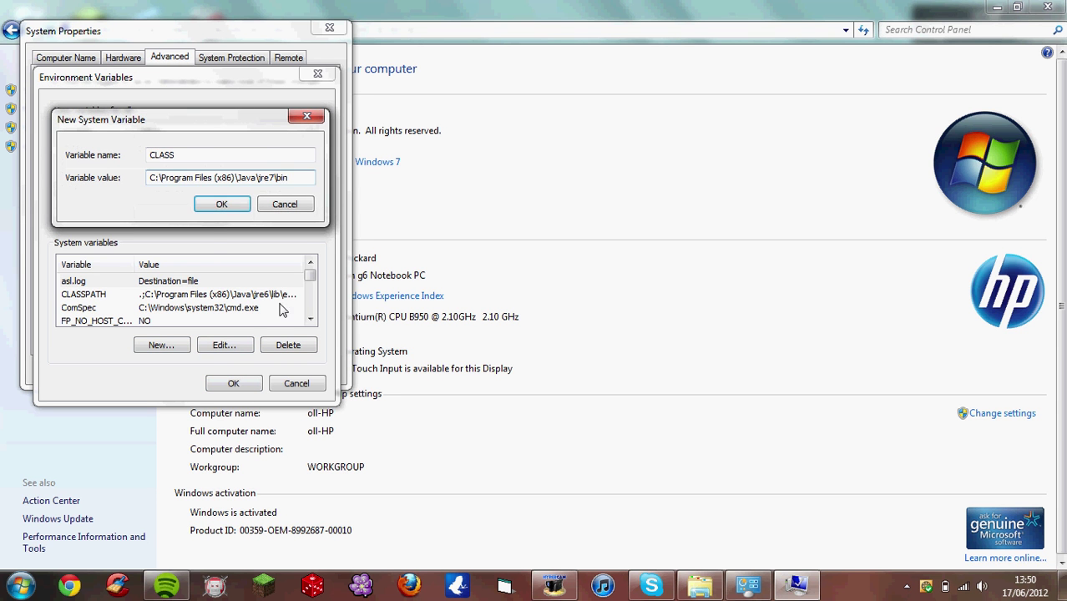
left_click(221, 205)
- Replace the system PATH variable with the jre7 bin path and close System Properties
scroll(309, 317, "down", 3)
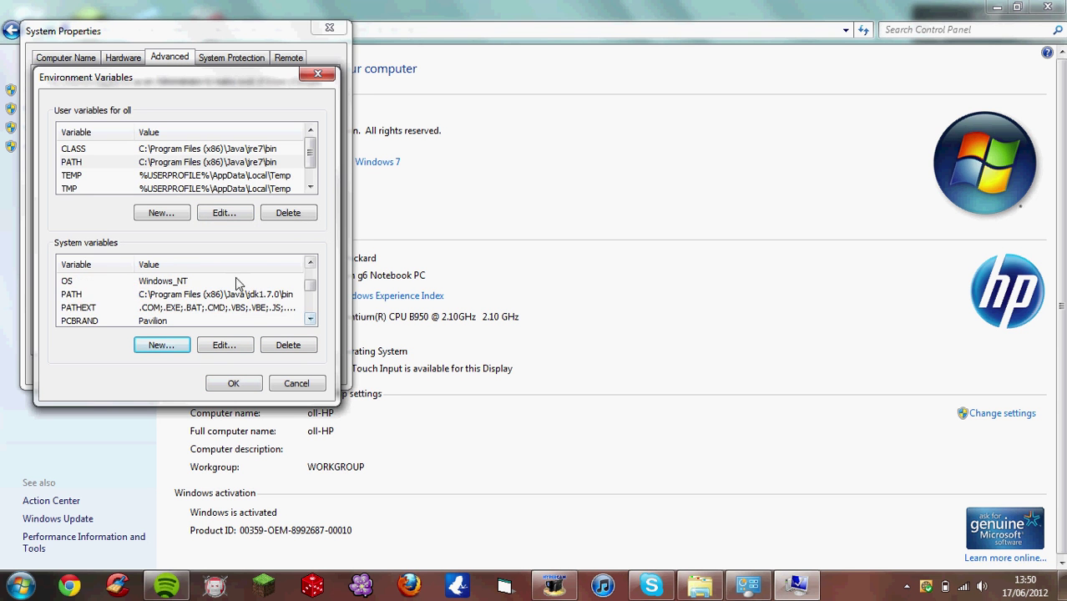
left_click(219, 294)
left_click(283, 345)
left_click(185, 349)
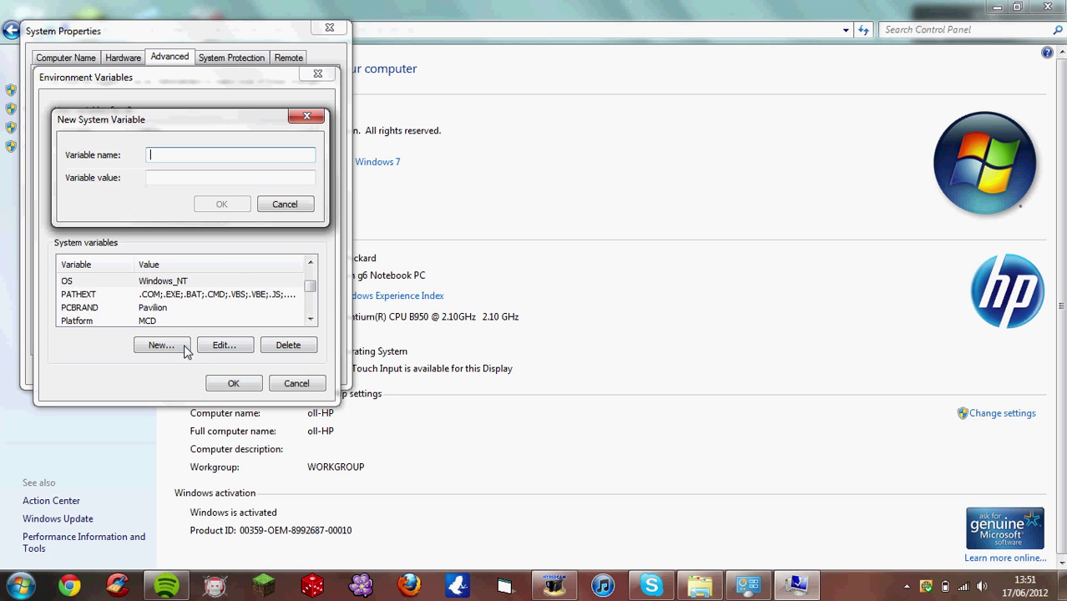
type("PATH")
key("Tab")
key("ctrl+v")
left_click(221, 205)
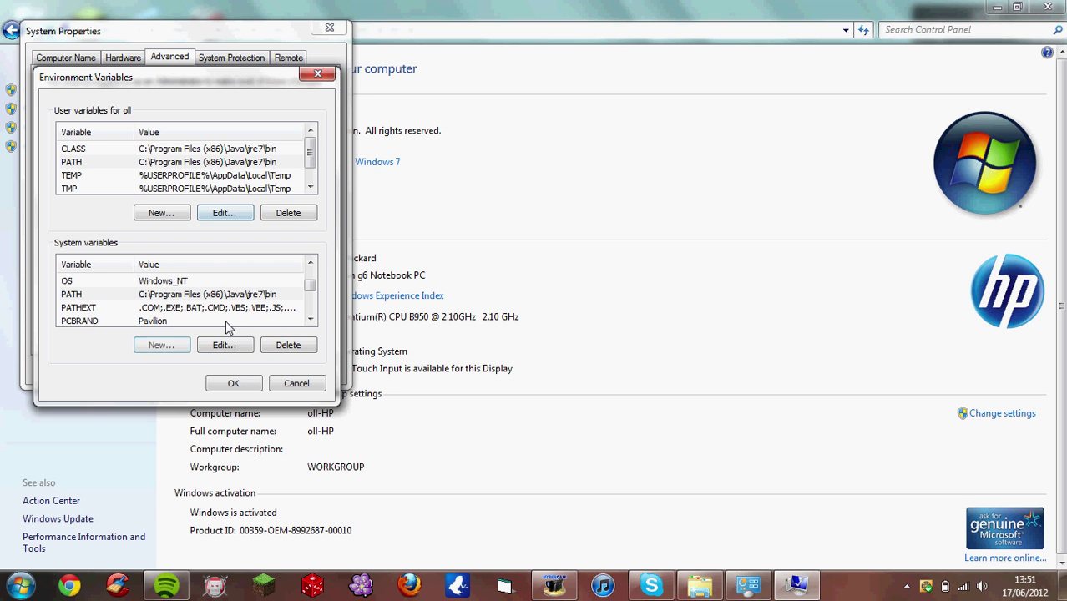
left_click(233, 384)
left_click(179, 369)
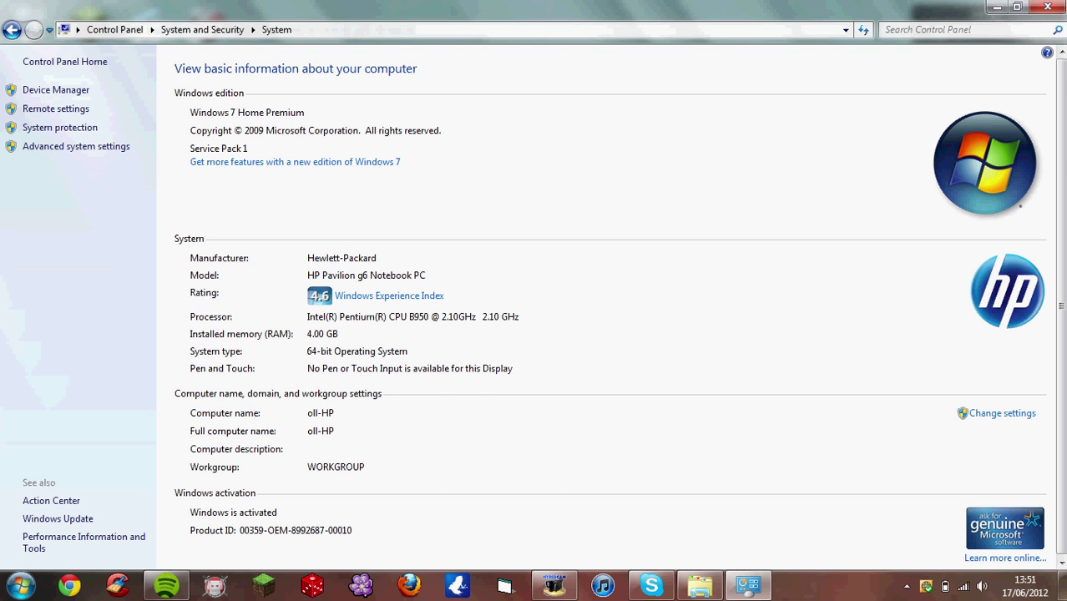
- Close the System page and jre7 bin window, then reopen RuneFx from the desktop
left_click(1048, 7)
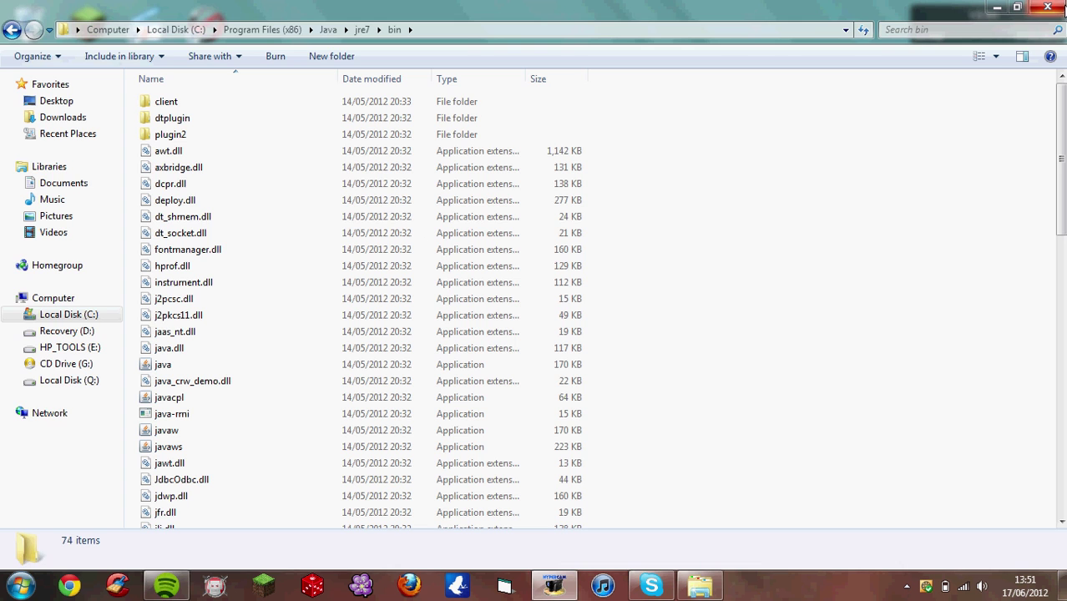
left_click(1050, 6)
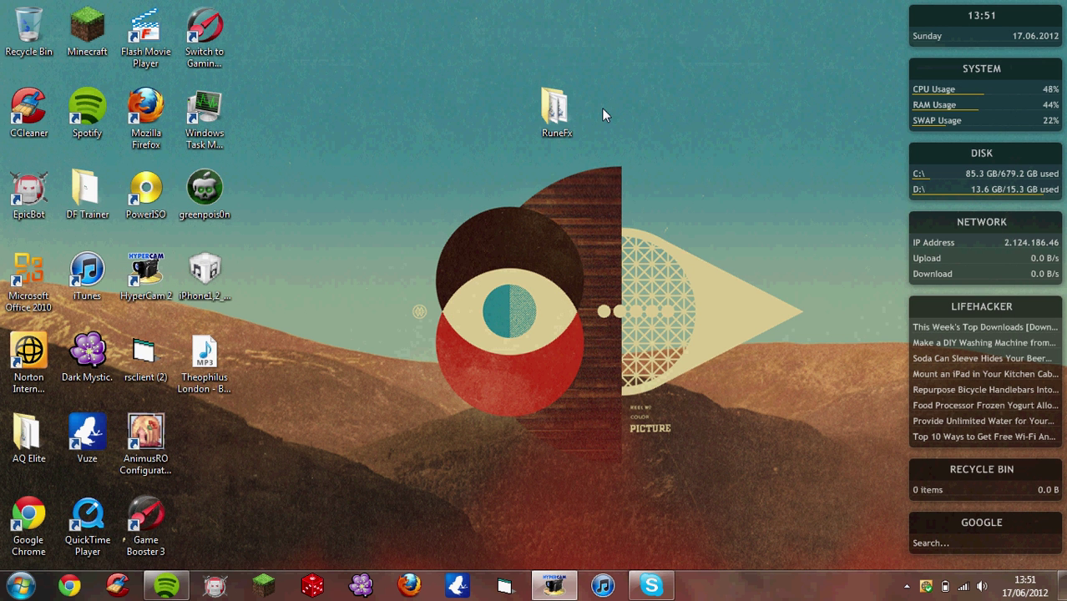
double_click(553, 113)
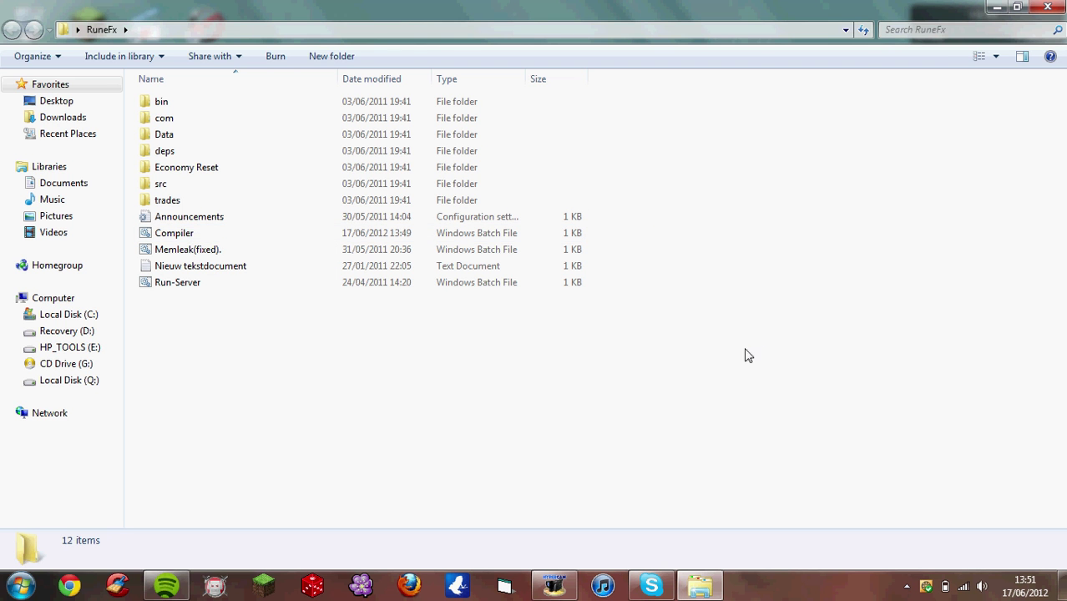
right_click(218, 287)
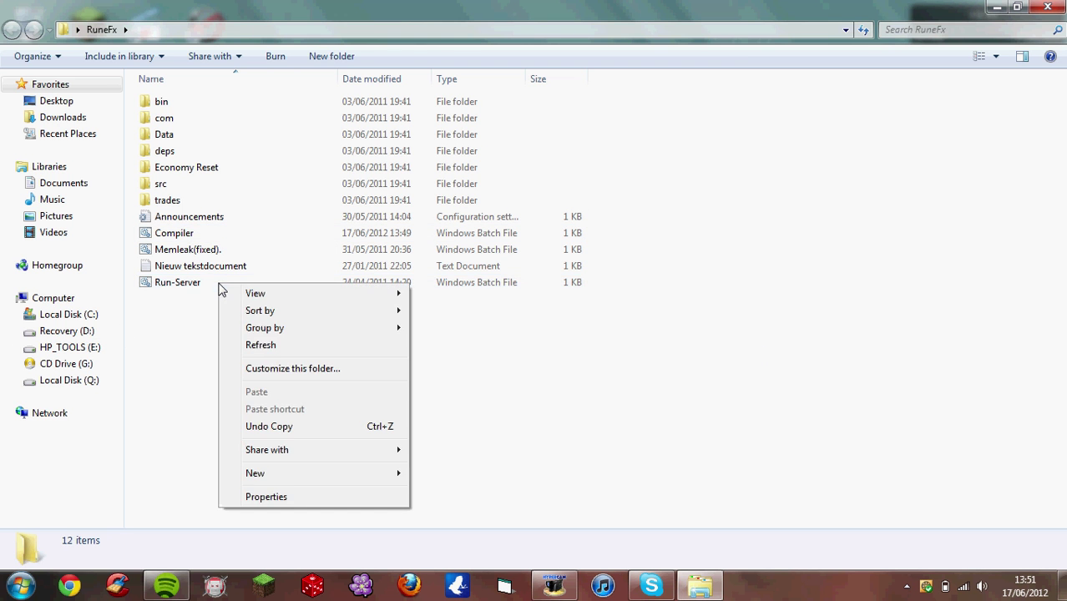
left_click(200, 286)
right_click(200, 286)
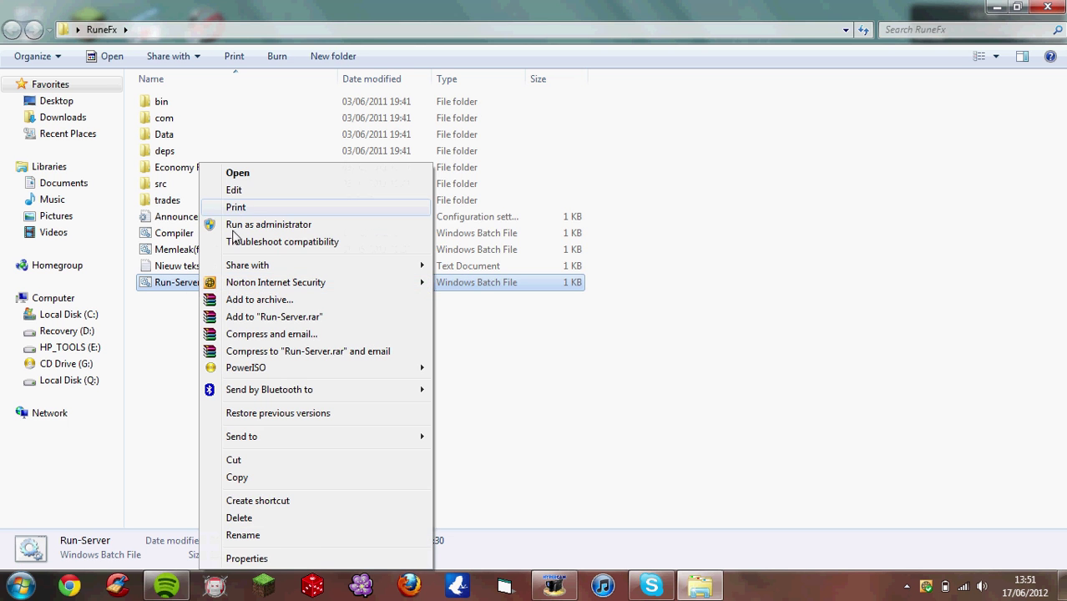
left_click(234, 192)
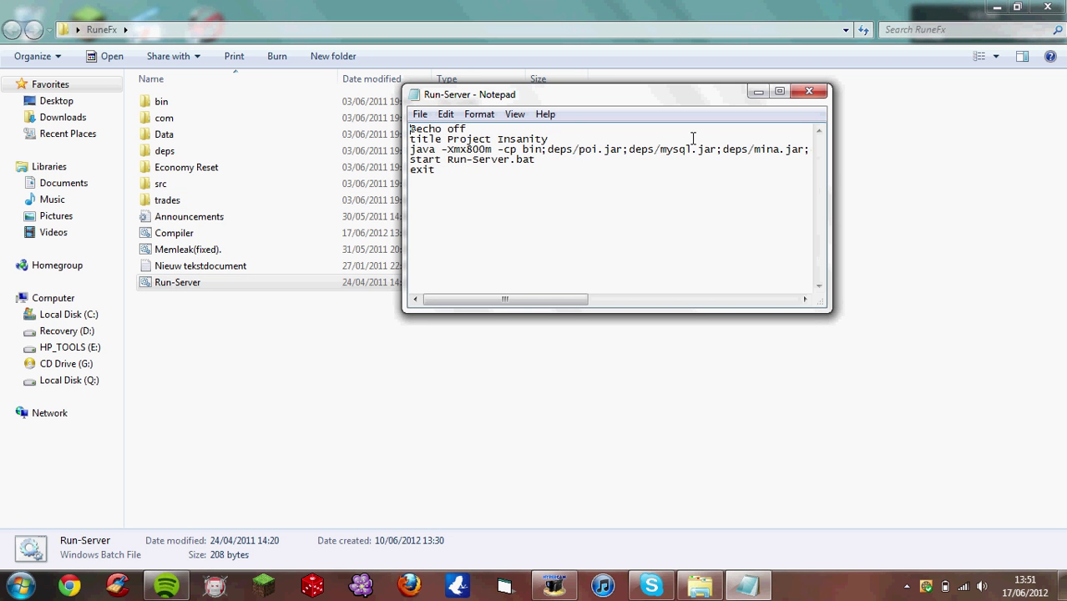
left_click_drag(691, 149, 438, 158)
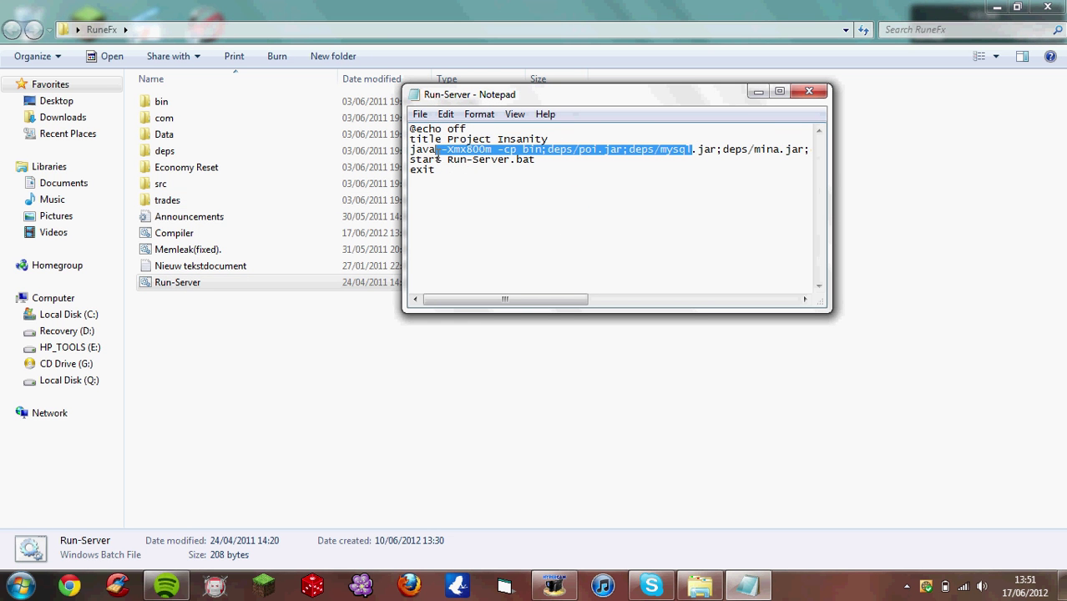
left_click(809, 91)
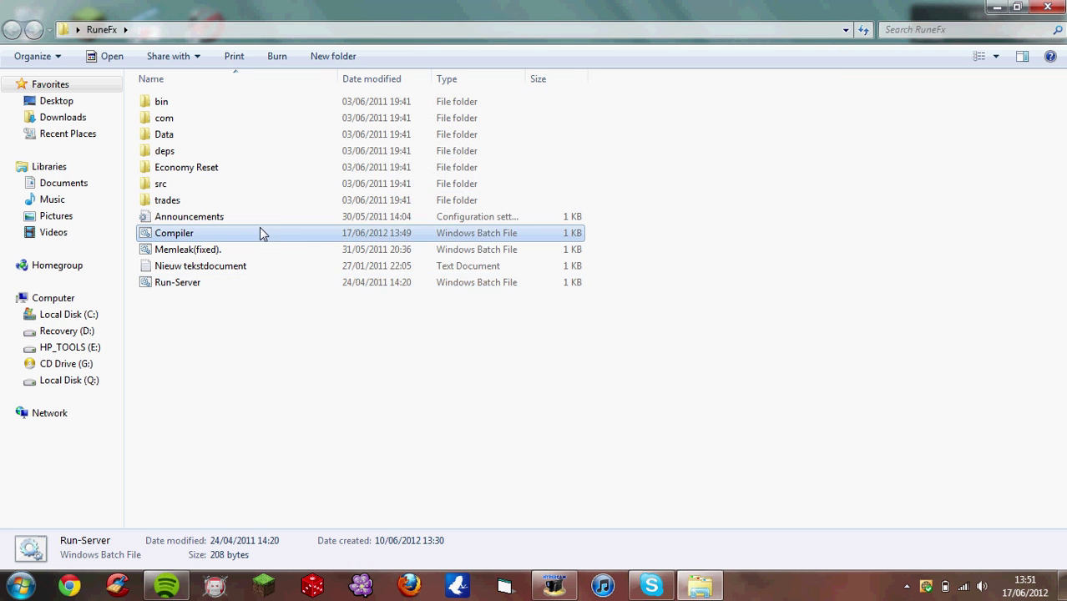
right_click(260, 231)
left_click(301, 188)
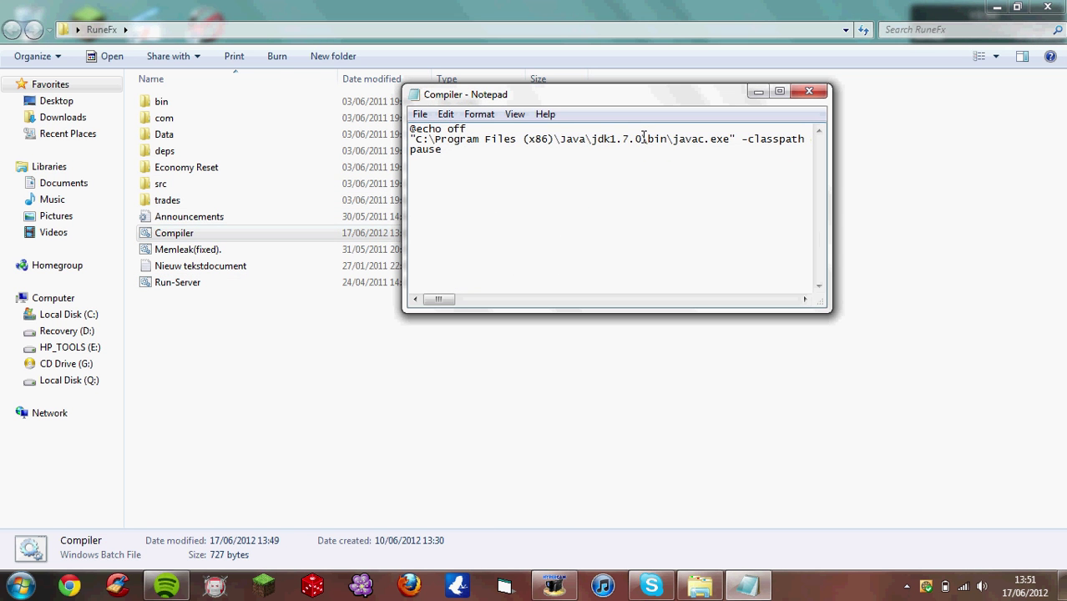
left_click_drag(668, 138, 416, 140)
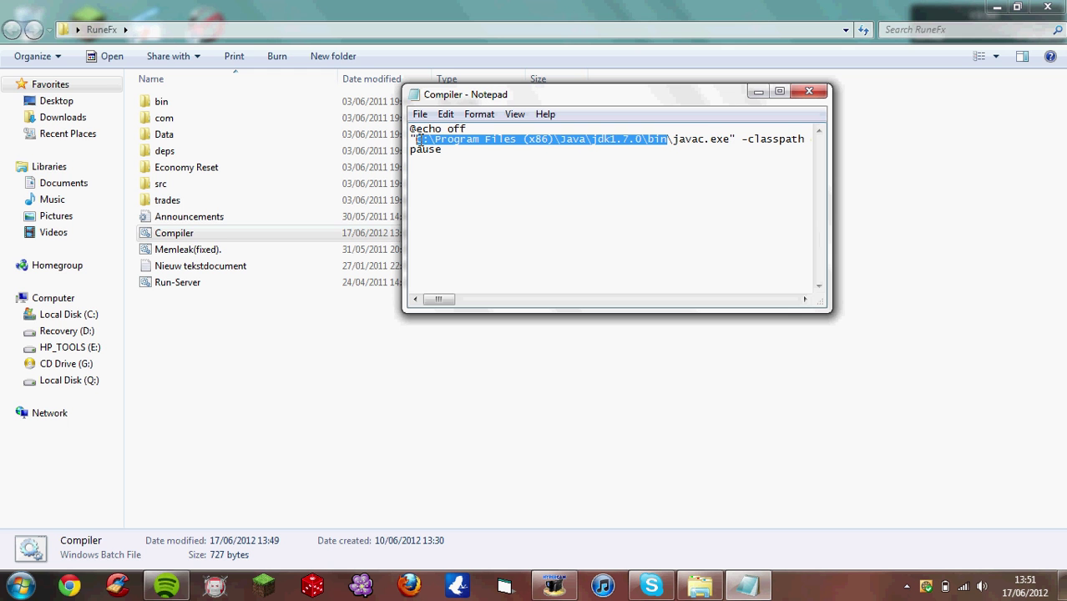
left_click(808, 91)
left_click(270, 371)
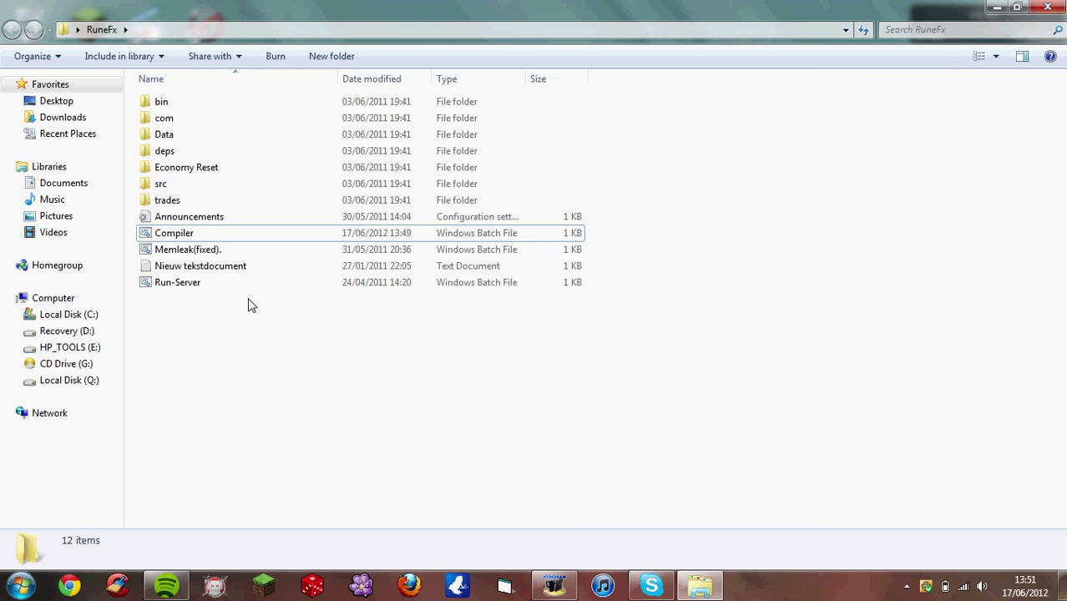
- Preview Run-Server.bat in the text editor, then run it until the server console loads, and close the console
left_click(238, 288)
right_click(238, 288)
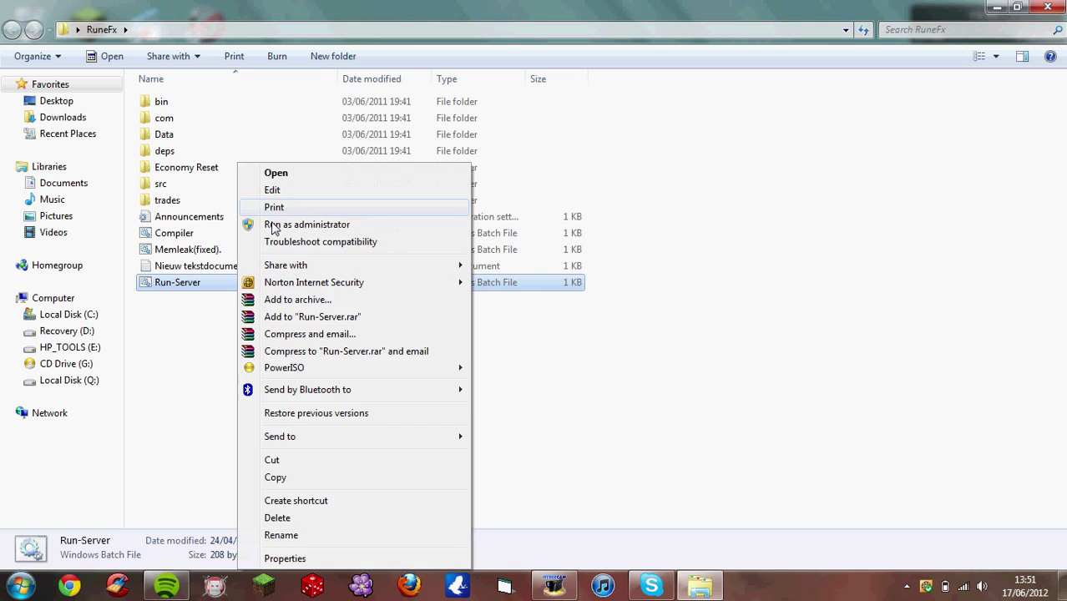
left_click(273, 192)
left_click(808, 92)
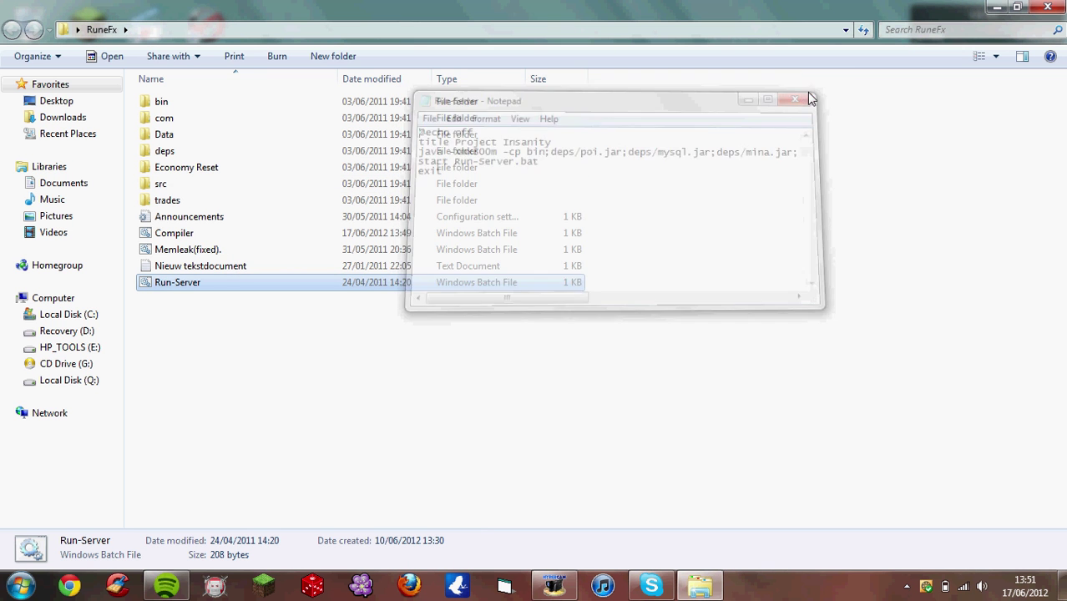
double_click(231, 287)
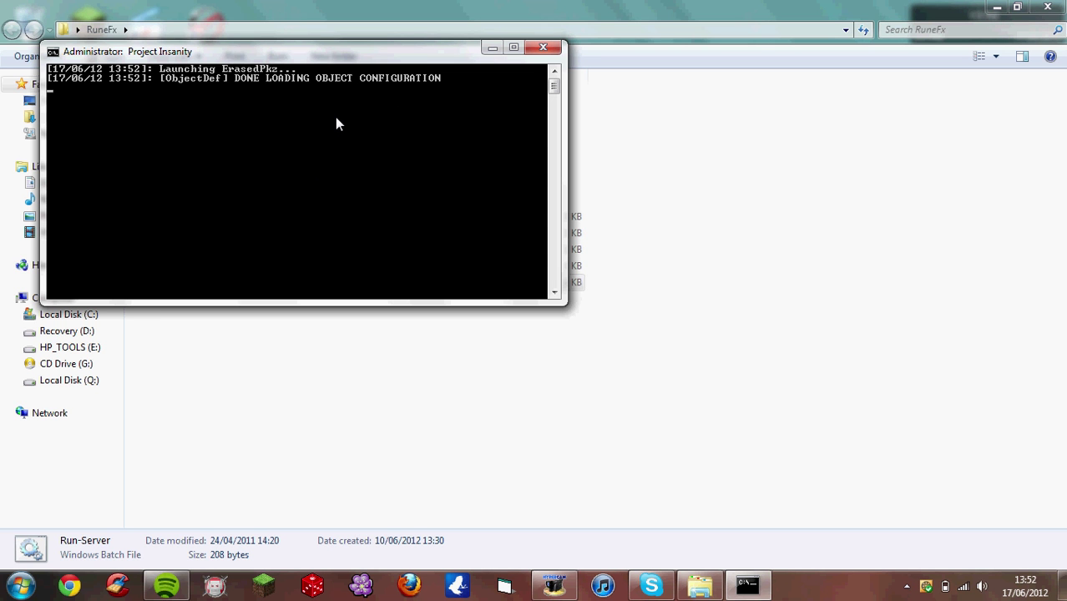
left_click(544, 47)
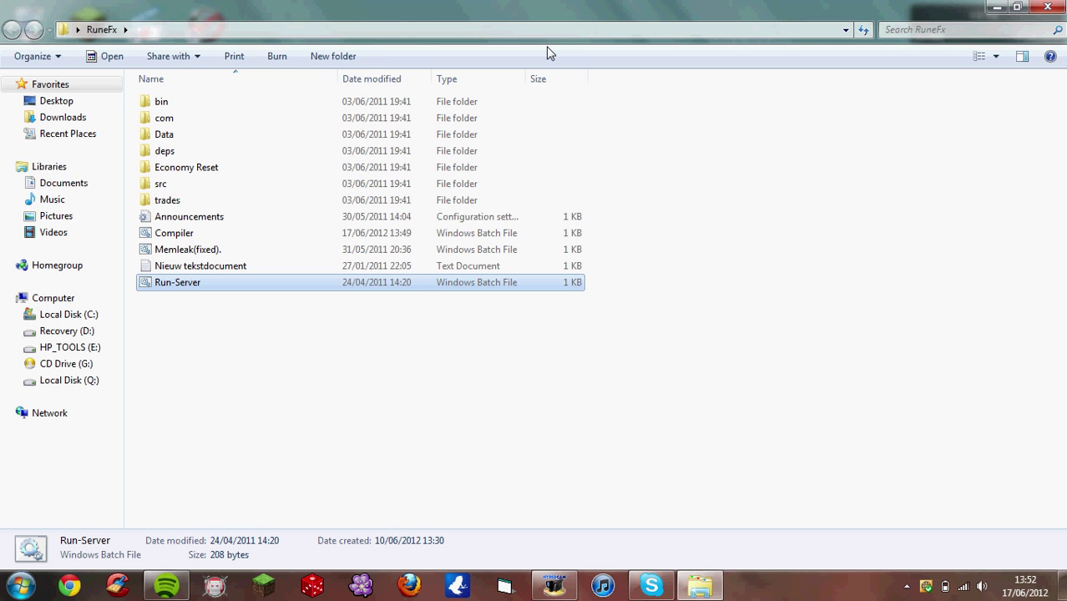
- Close the RuneFx Explorer window so the desktop shows
left_click(1049, 10)
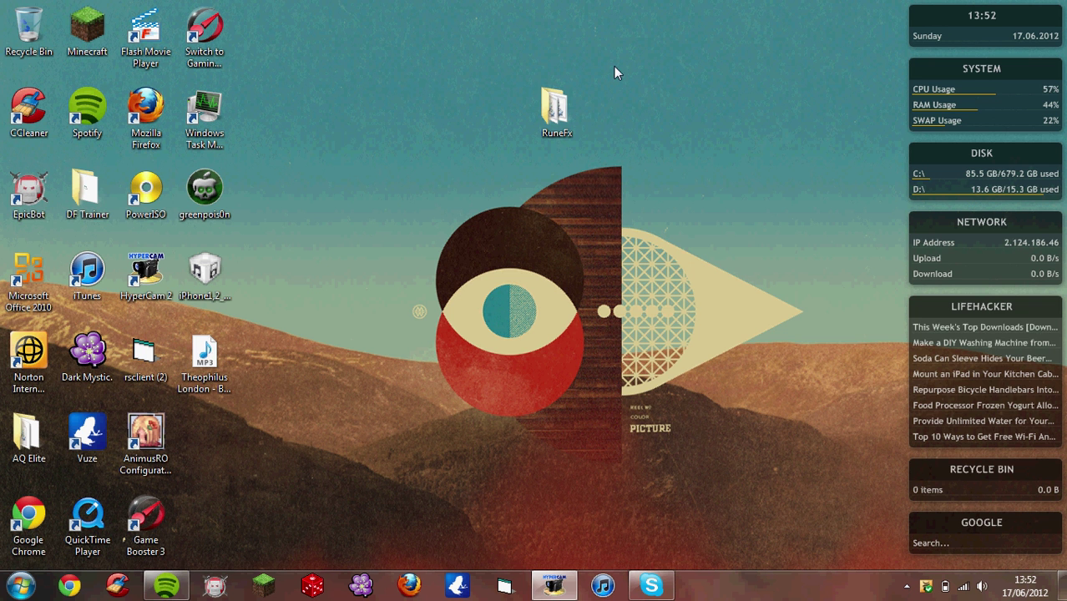
left_click(553, 585)
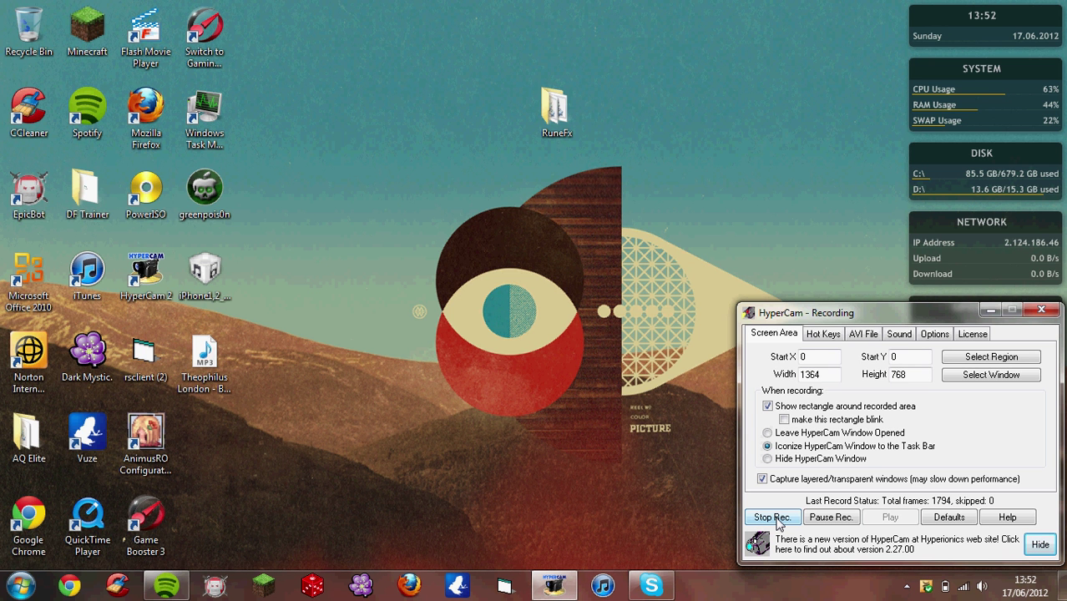